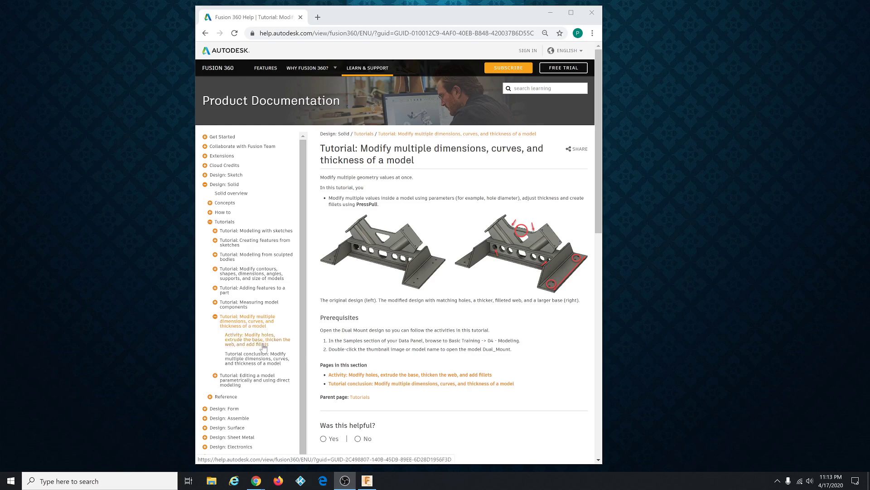
Switch to Fusion 360 and open the Dual_Mount sample design from the 04 - Modeling folder of Basic Training
{"action": "left_click_drag", "start_coordinate": [356, 21], "coordinate": [869, 40]}
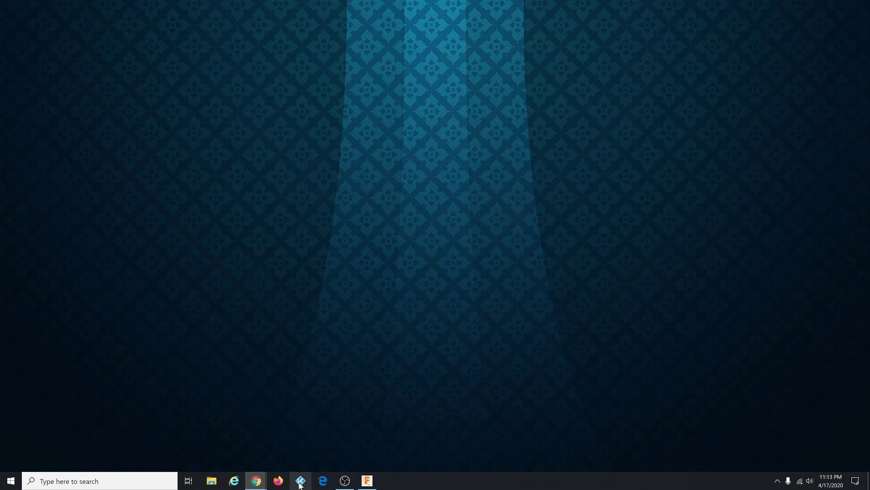
{"action": "left_click", "coordinate": [367, 480]}
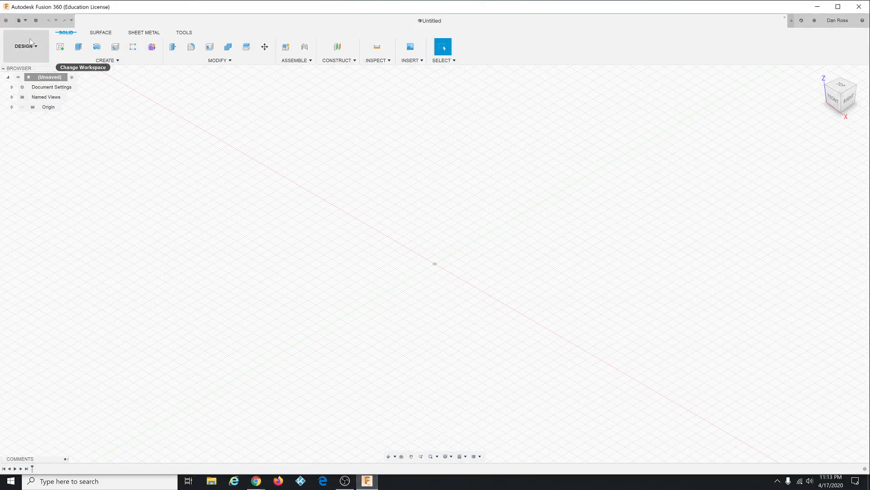
{"action": "left_click", "coordinate": [6, 20]}
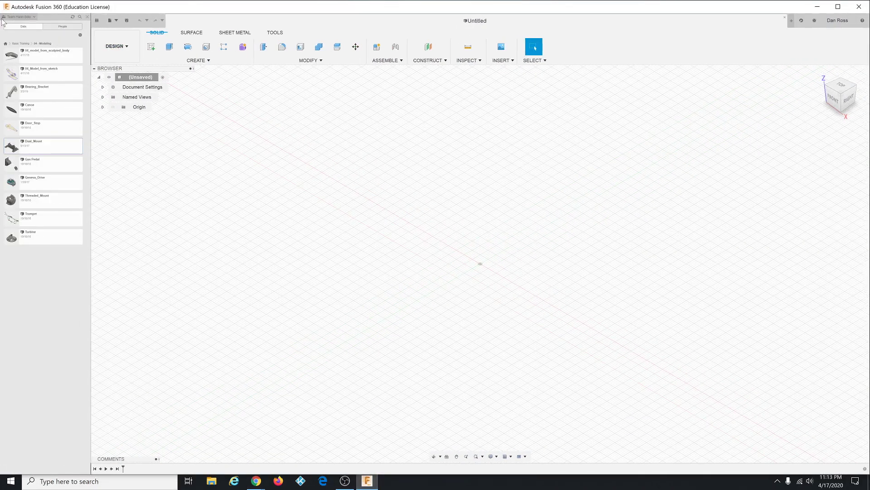
{"action": "left_click", "coordinate": [6, 44]}
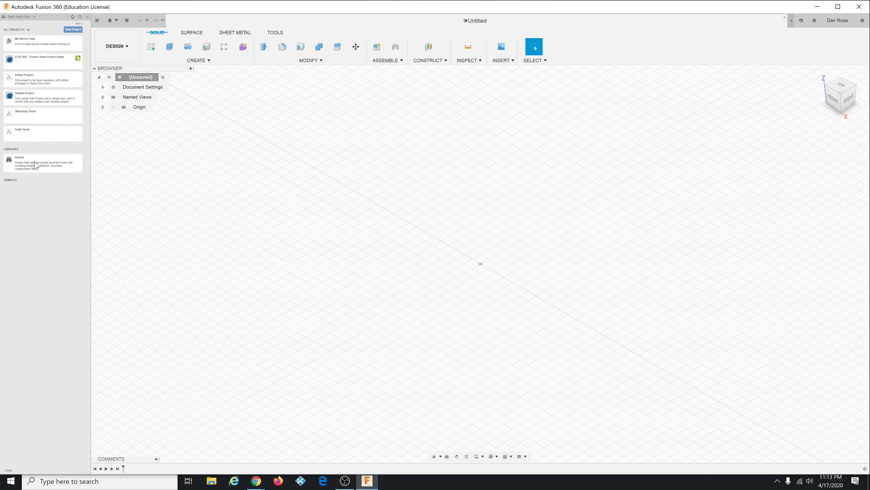
{"action": "left_click", "coordinate": [36, 193]}
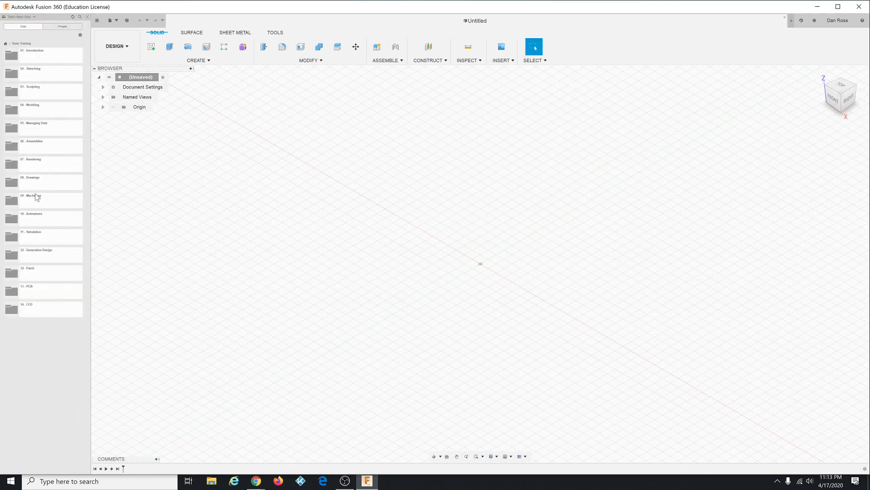
{"action": "left_click", "coordinate": [37, 110]}
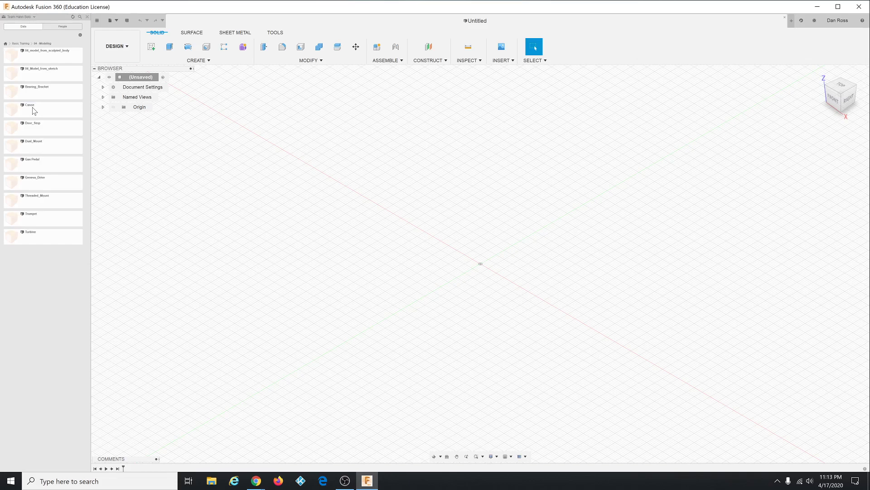
{"action": "double_click", "coordinate": [45, 150]}
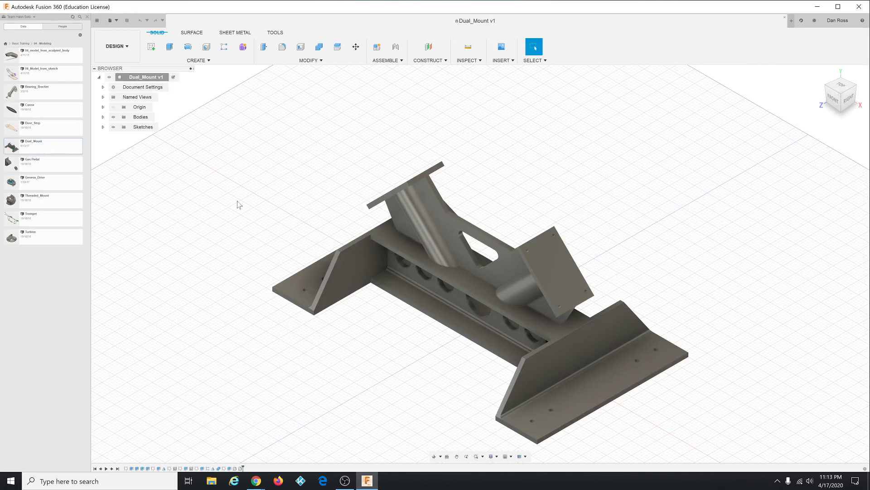
Show all six sketches of the Dual_Mount design, Sketch1 through Sketch6
{"action": "left_click", "coordinate": [103, 127]}
{"action": "left_click", "coordinate": [113, 137]}
{"action": "left_click", "coordinate": [112, 146]}
{"action": "left_click", "coordinate": [112, 157]}
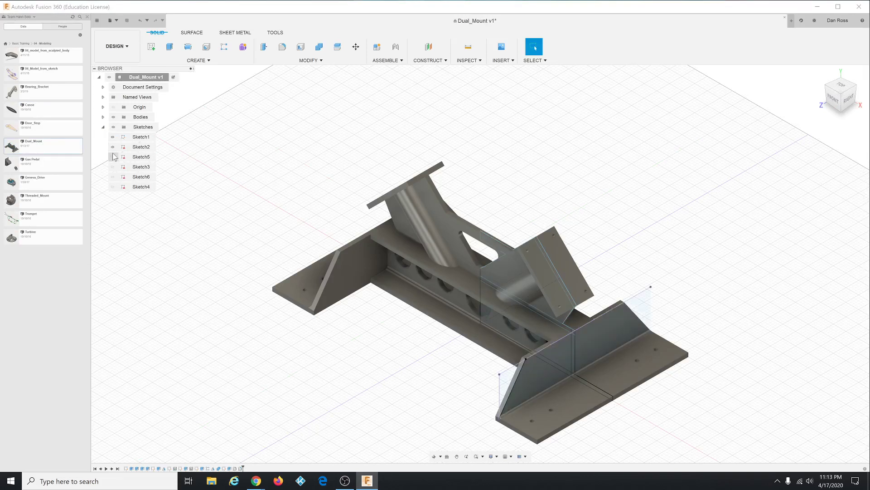
{"action": "left_click", "coordinate": [112, 167]}
{"action": "left_click", "coordinate": [112, 177]}
{"action": "left_click", "coordinate": [112, 187]}
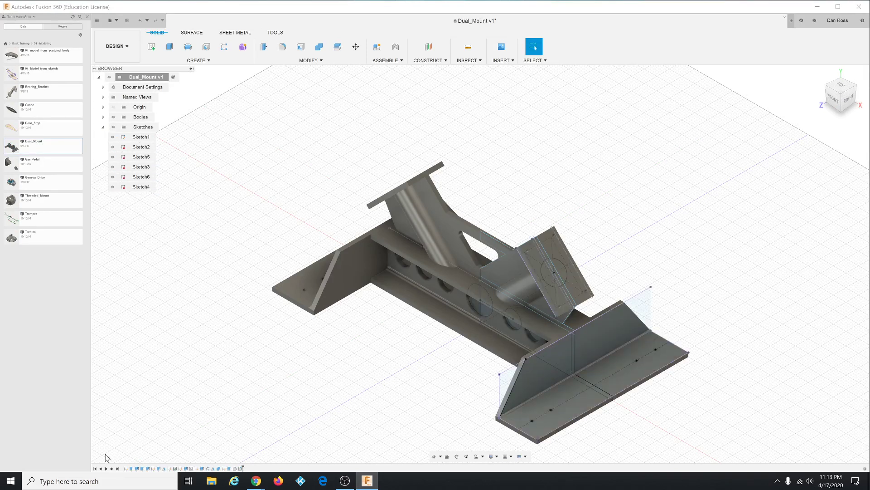
Replay the design history twice from its beginning and return to the end of the timeline
{"action": "left_click", "coordinate": [96, 468]}
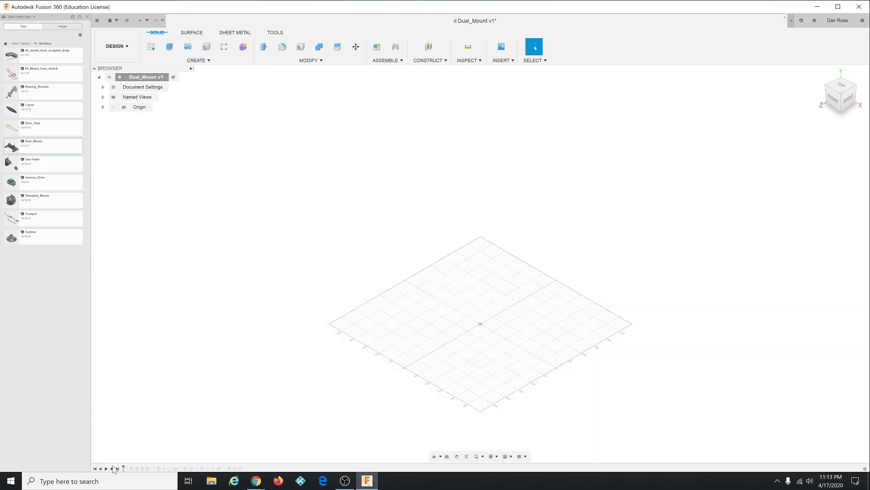
{"action": "left_click", "coordinate": [106, 468]}
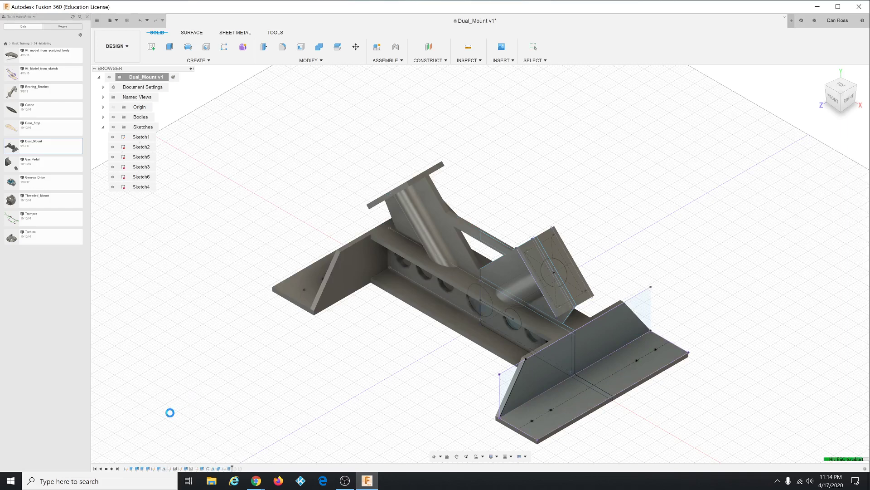
{"action": "left_click", "coordinate": [95, 468]}
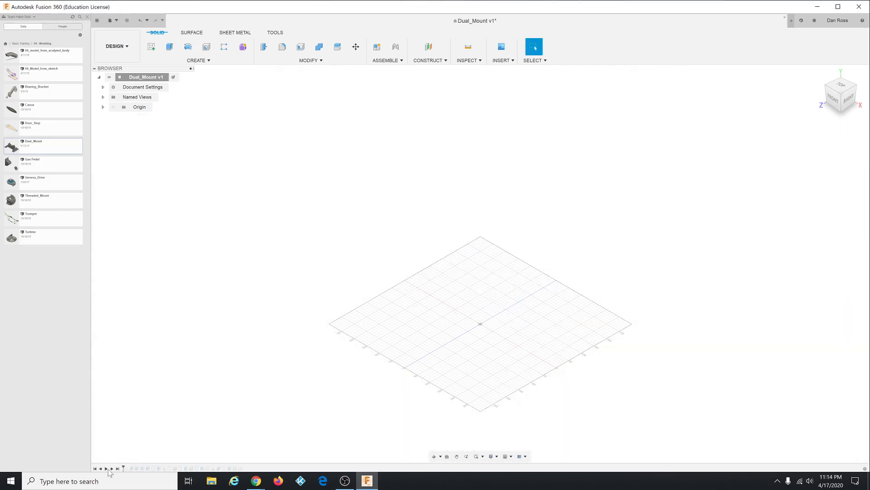
{"action": "left_click", "coordinate": [107, 469]}
{"action": "left_click", "coordinate": [118, 469]}
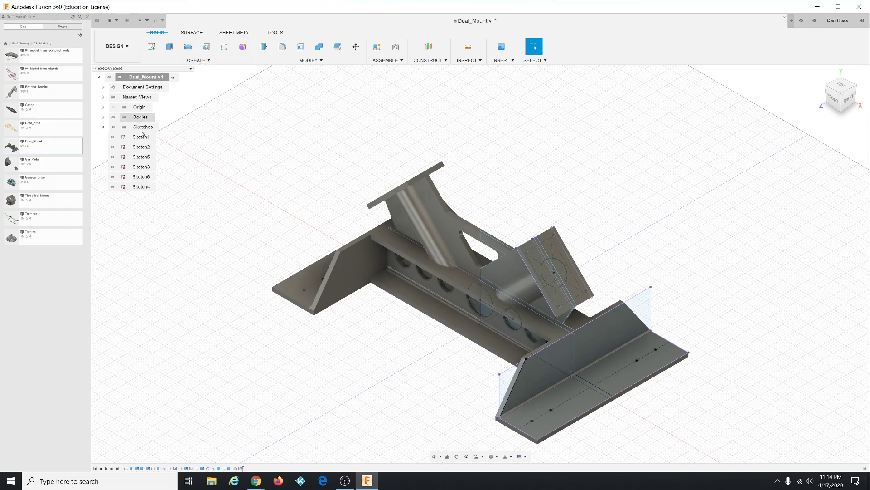
Select Sketch4, hide the bodies and examine the sketch geometry from the front and at an angle
{"action": "left_click", "coordinate": [115, 188]}
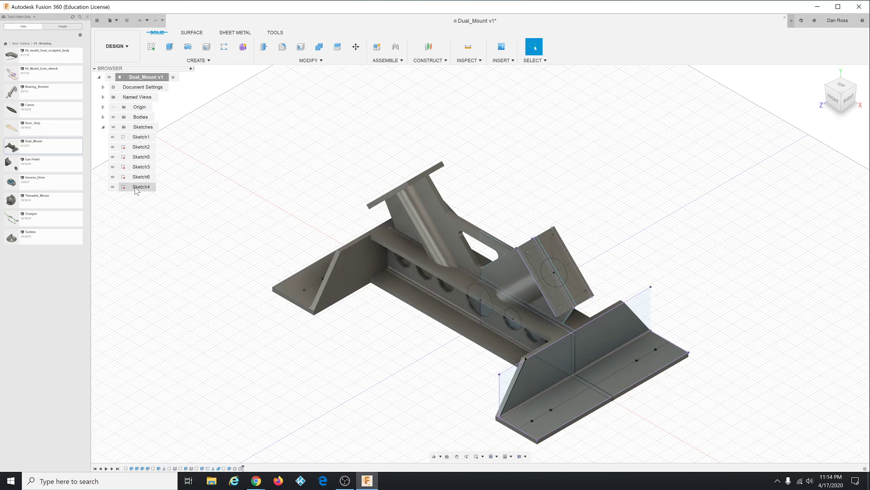
{"action": "left_click", "coordinate": [135, 188]}
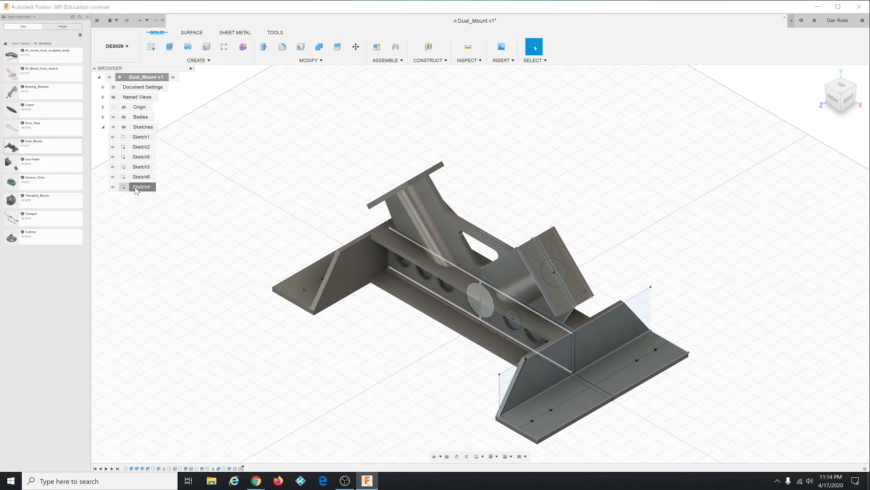
{"action": "left_click", "coordinate": [113, 117]}
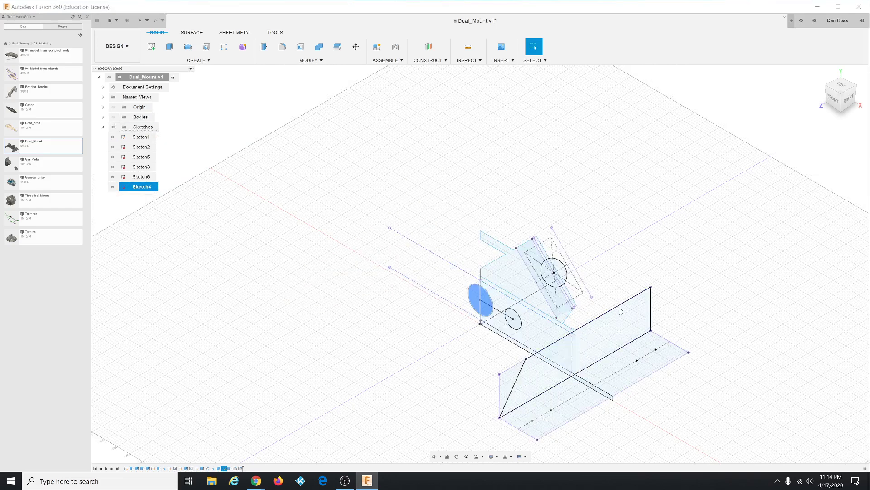
{"action": "middle_click_drag", "start_coordinate": [618, 286], "coordinate": [629, 289], "text": "shift"}
{"action": "scroll", "coordinate": [613, 286], "scroll_direction": "up", "scroll_amount": 3}
{"action": "scroll", "coordinate": [612, 286], "scroll_direction": "up", "scroll_amount": 1}
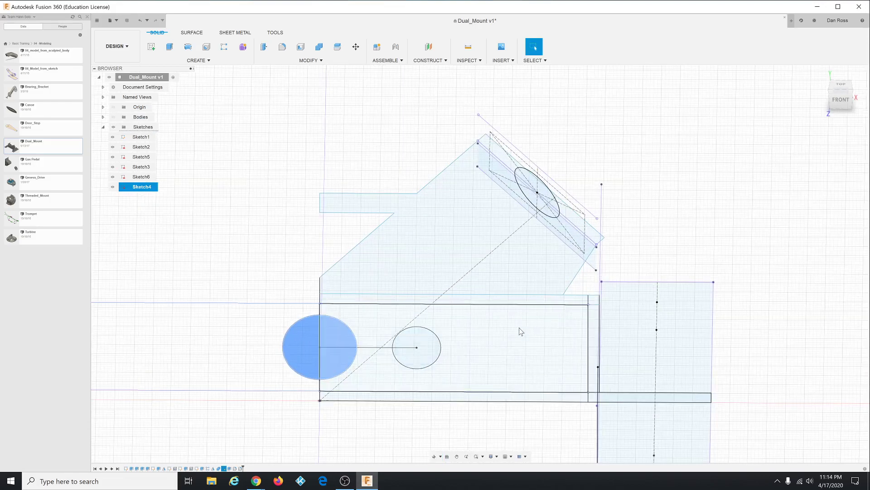
{"action": "middle_click_drag", "start_coordinate": [520, 328], "coordinate": [519, 311], "text": "shift"}
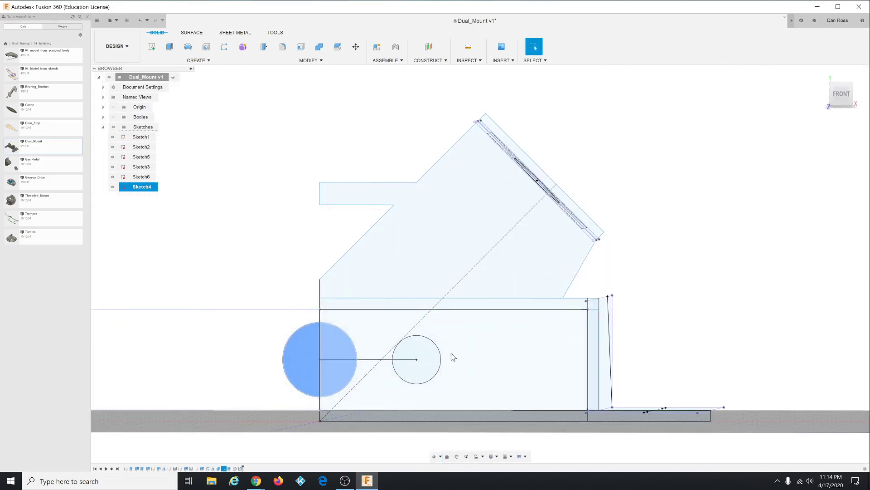
{"action": "mouse_move", "coordinate": [451, 355]}
{"action": "middle_mouse_down", "text": "shift"}
{"action": "mouse_move", "coordinate": [505, 344]}
{"action": "mouse_move", "coordinate": [497, 263]}
{"action": "middle_mouse_up", "text": "shift"}
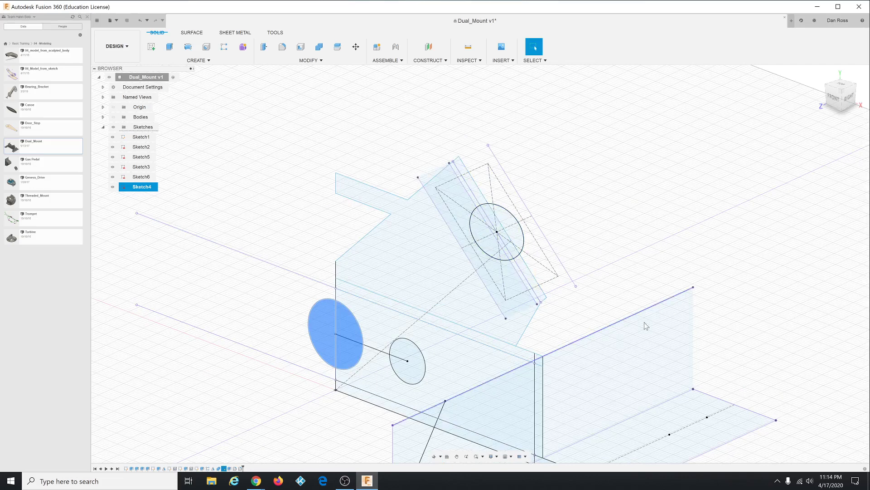
{"action": "scroll", "coordinate": [414, 266], "scroll_direction": "down", "scroll_amount": 5}
{"action": "middle_click_drag", "start_coordinate": [480, 266], "coordinate": [515, 271], "text": "shift"}
{"action": "key", "text": "Escape"}
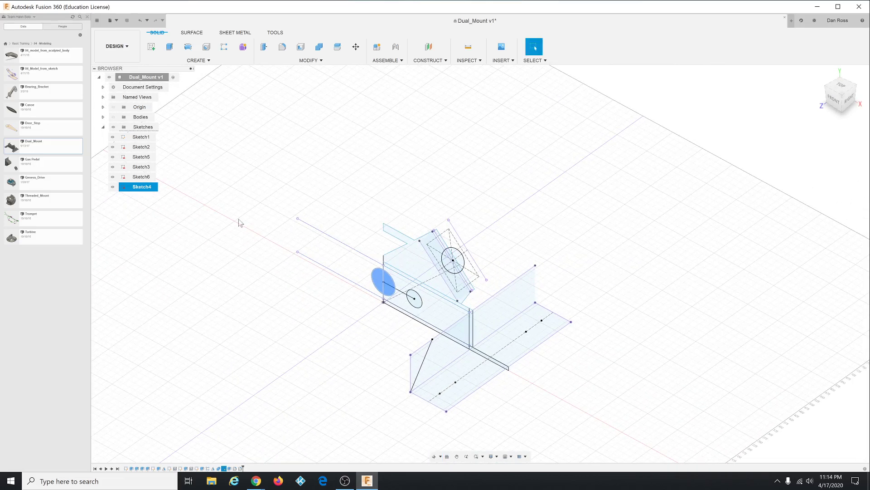
Hide the Sketches folder and show the bodies again
{"action": "left_click", "coordinate": [113, 127]}
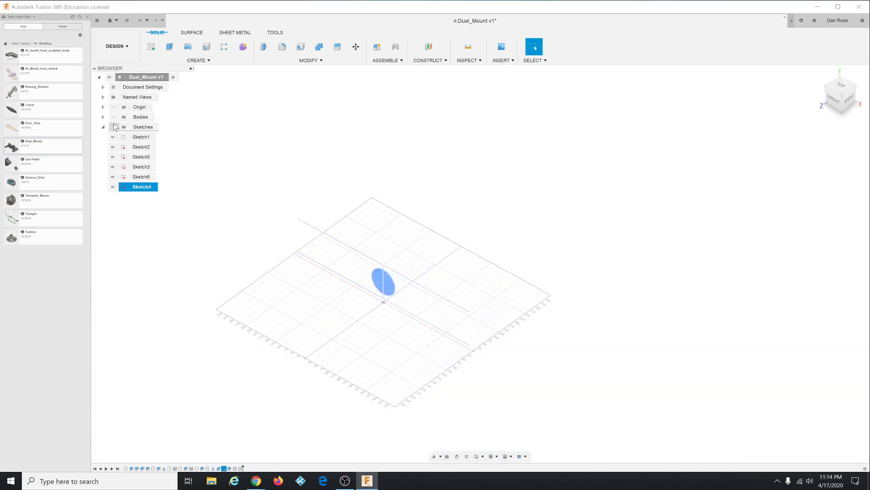
{"action": "left_click", "coordinate": [114, 117]}
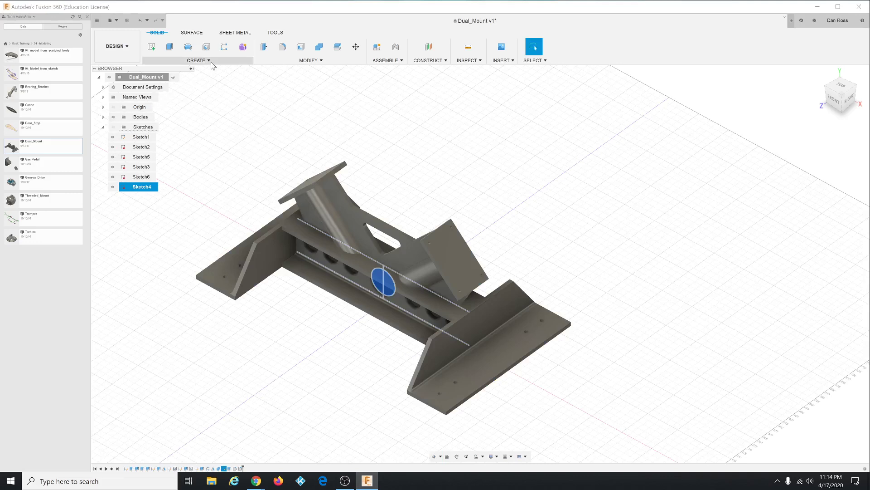
Rename the user parameter Hole to HoleBob in the Change Parameters dialog
{"action": "left_click", "coordinate": [288, 64]}
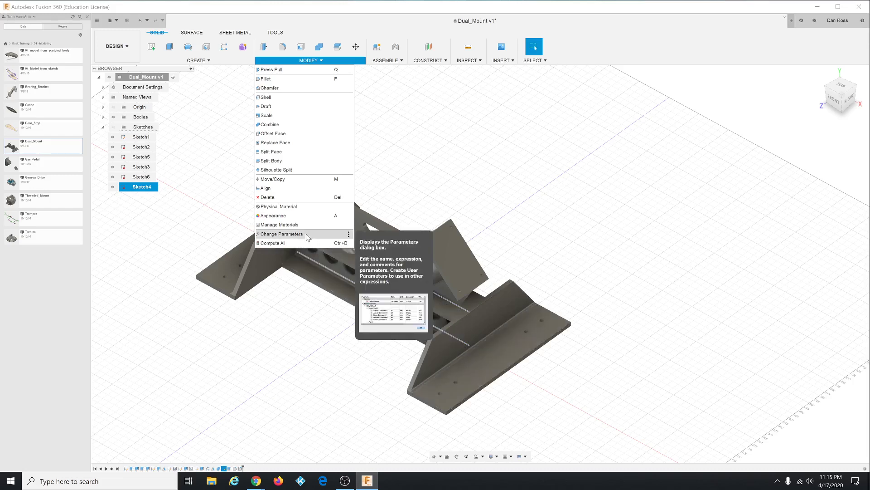
{"action": "left_click", "coordinate": [281, 234]}
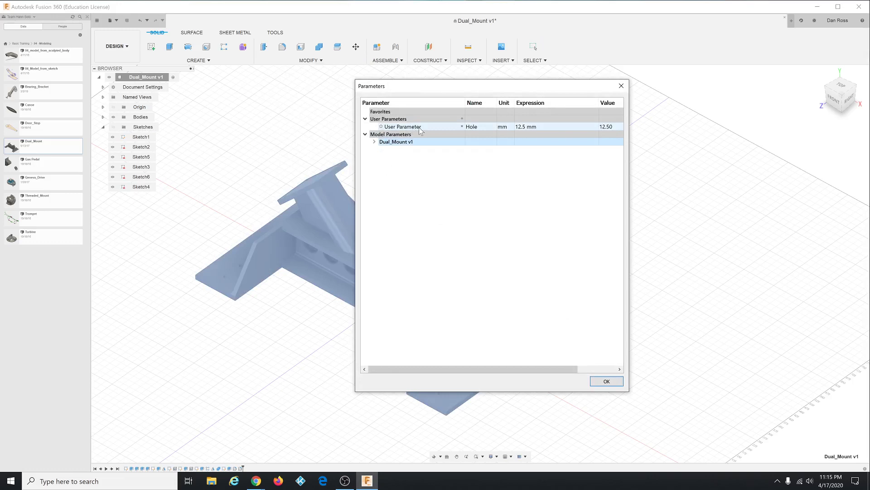
{"action": "left_click", "coordinate": [476, 127]}
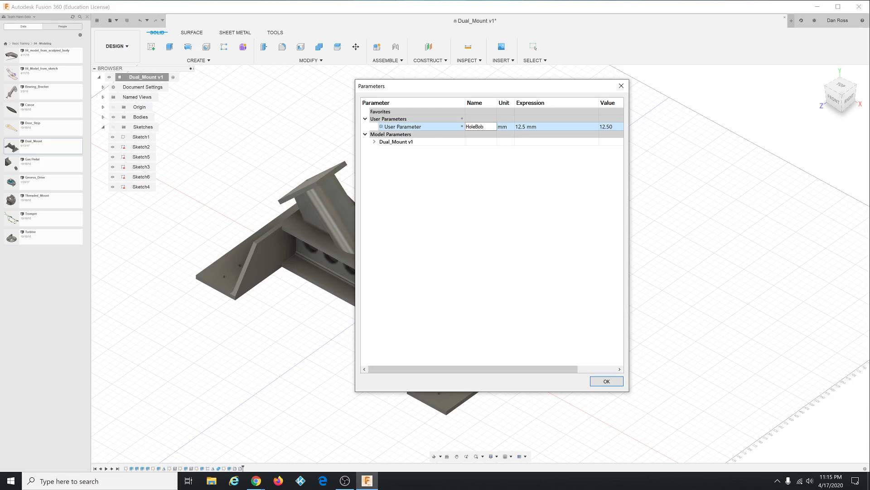
{"action": "key", "text": "Return"}
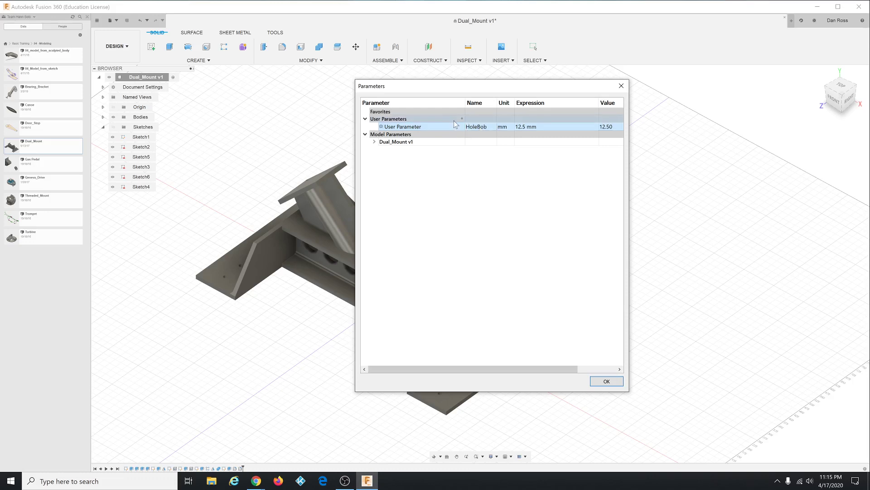
Add a user parameter named BaseBob in mm with the expression 325
{"action": "left_click", "coordinate": [463, 120]}
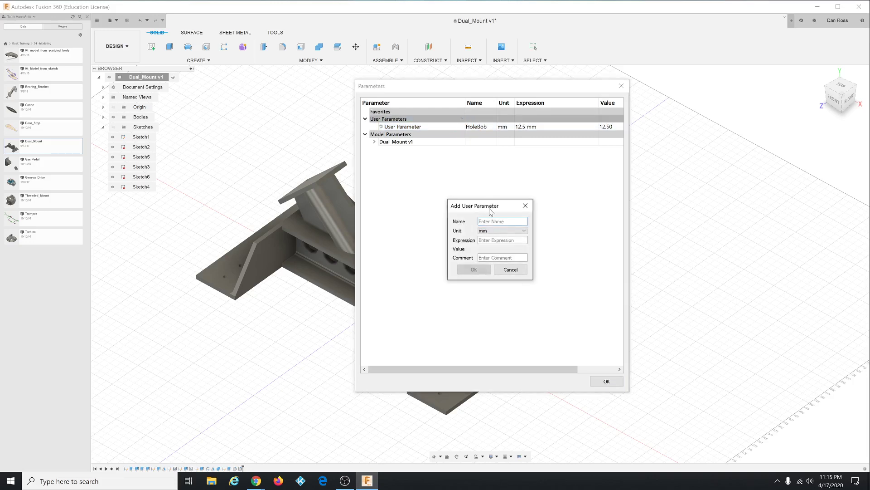
{"action": "type", "text": "B"}
{"action": "type", "text": "325"}
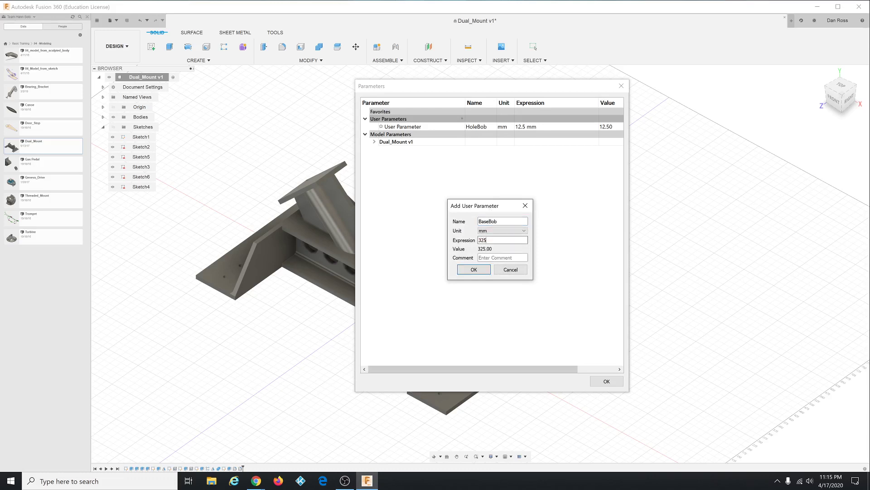
{"action": "left_click", "coordinate": [474, 269]}
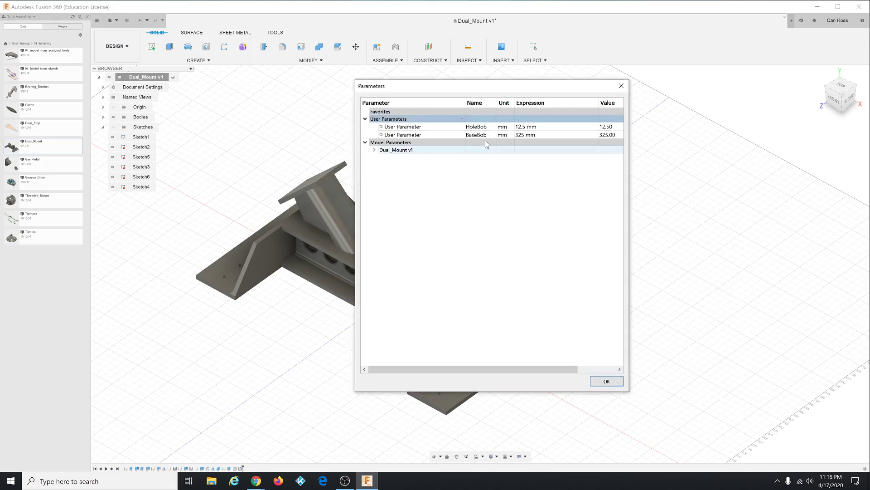
{"action": "left_click", "coordinate": [455, 128]}
{"action": "left_click", "coordinate": [453, 135]}
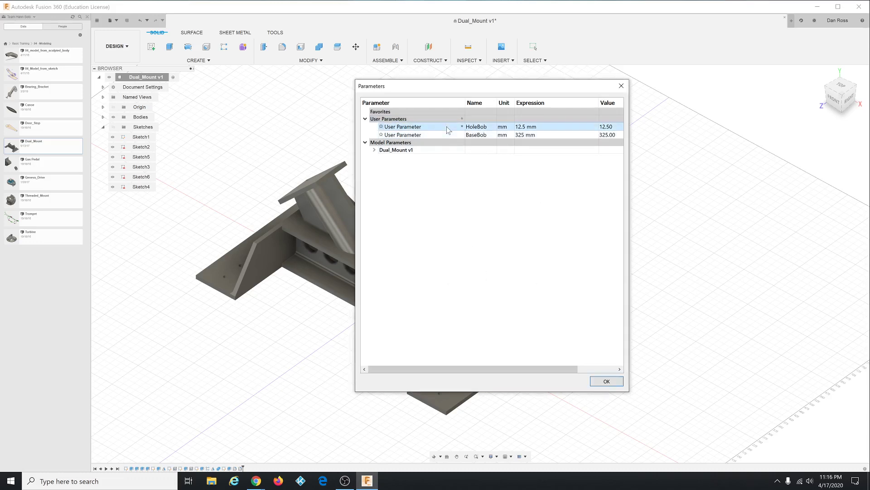
{"action": "left_click", "coordinate": [447, 135]}
{"action": "left_click", "coordinate": [447, 127]}
{"action": "left_click", "coordinate": [447, 135]}
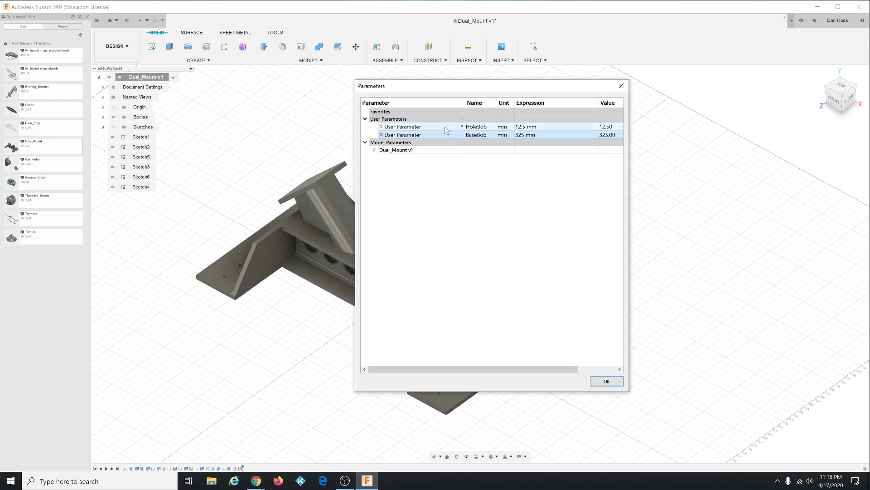
{"action": "left_click_drag", "start_coordinate": [447, 86], "coordinate": [372, 92]}
{"action": "left_click", "coordinate": [347, 133]}
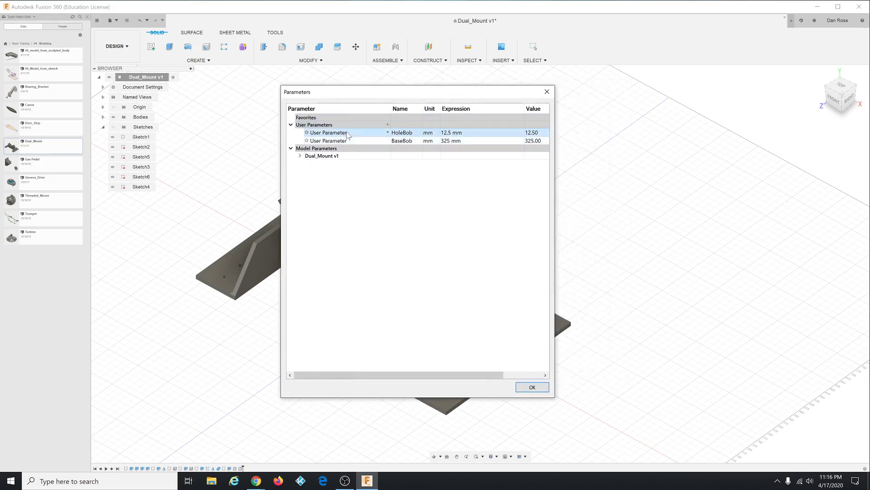
{"action": "left_click", "coordinate": [347, 140]}
{"action": "left_click", "coordinate": [348, 133]}
{"action": "left_click", "coordinate": [347, 141]}
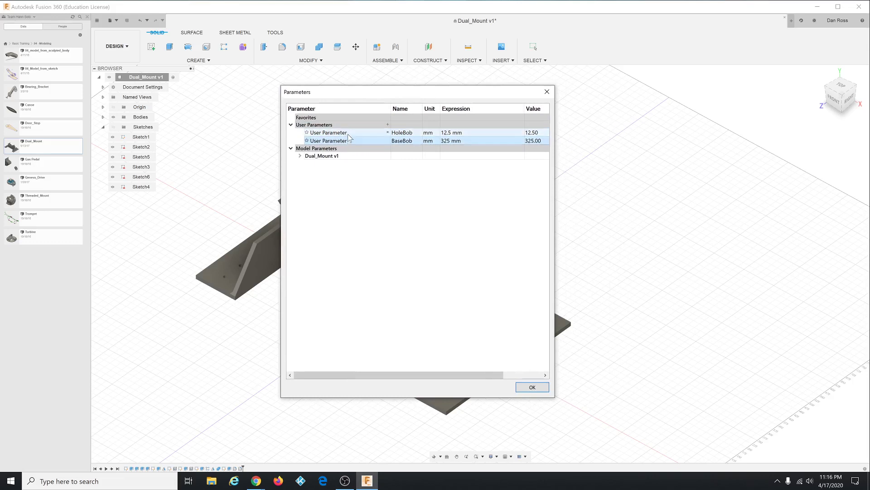
{"action": "left_click", "coordinate": [348, 133]}
{"action": "left_click", "coordinate": [349, 141]}
{"action": "left_click", "coordinate": [350, 132]}
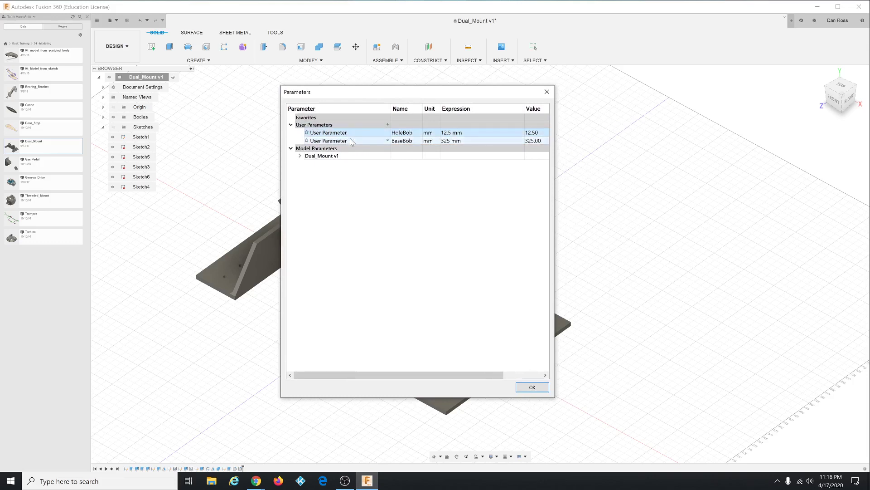
{"action": "left_click", "coordinate": [350, 139]}
{"action": "left_click", "coordinate": [350, 133]}
{"action": "left_click", "coordinate": [351, 141]}
{"action": "left_click", "coordinate": [350, 135]}
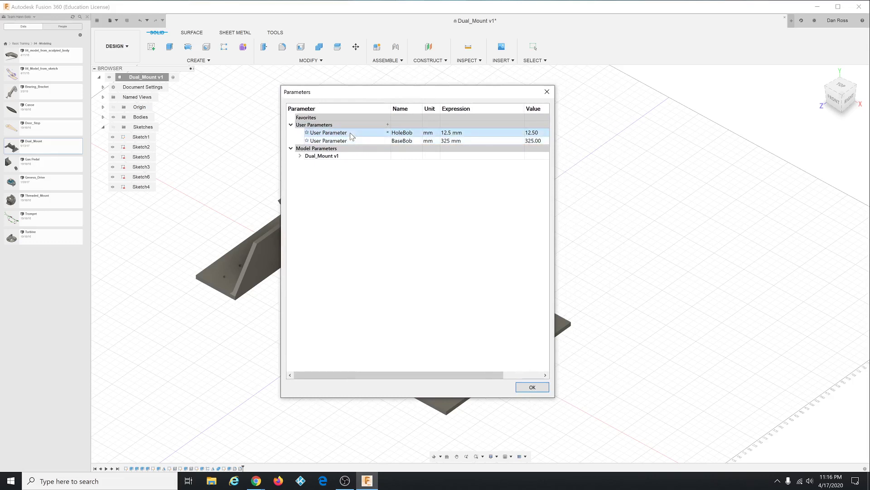
Move the Parameters dialog aside to uncover the model and close it, accepting the parameters
{"action": "left_click_drag", "start_coordinate": [386, 94], "coordinate": [325, 102]}
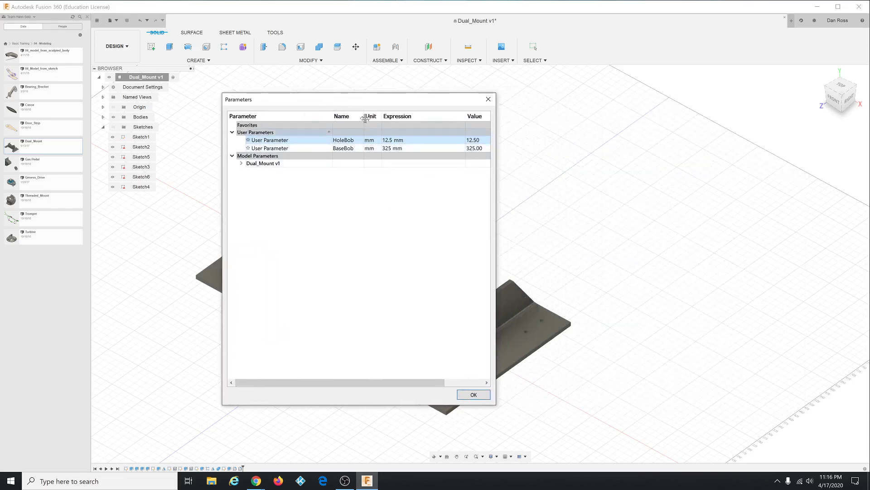
{"action": "left_click_drag", "start_coordinate": [361, 99], "coordinate": [314, 108]}
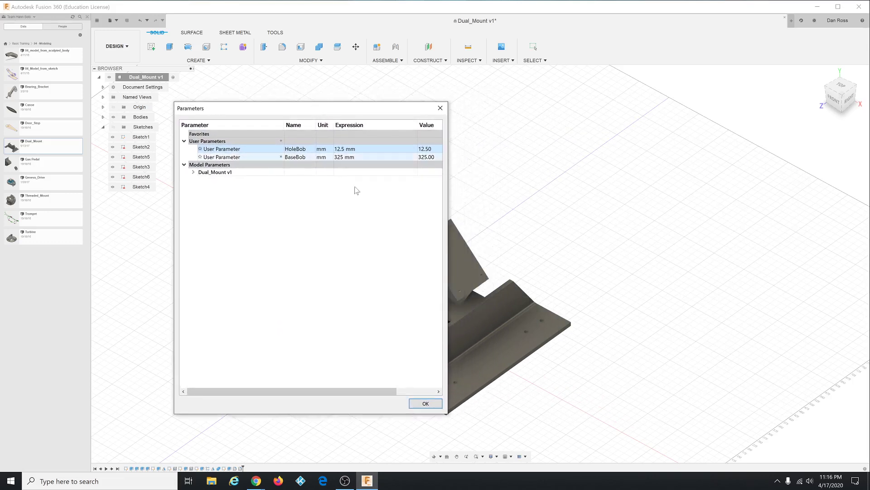
{"action": "left_click", "coordinate": [426, 404]}
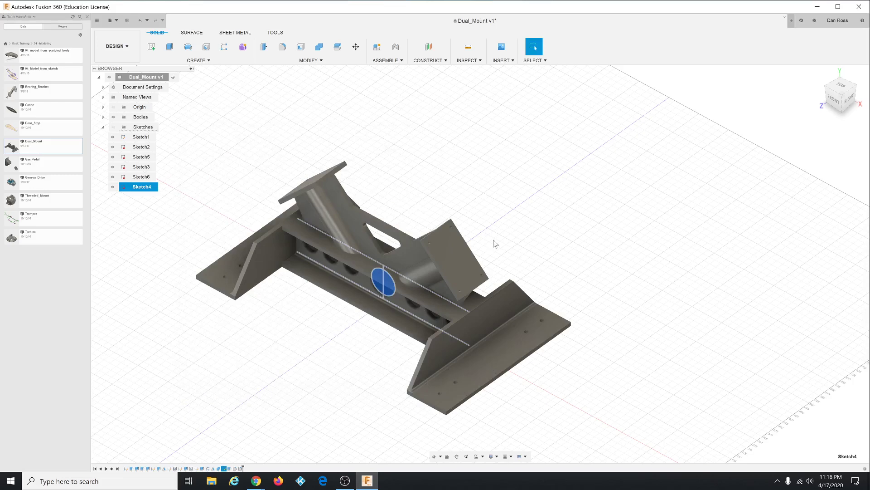
Check which features the upper corner hole of the angled mounting plate belongs to
{"action": "scroll", "coordinate": [501, 248], "scroll_direction": "up", "scroll_amount": 2}
{"action": "left_click", "coordinate": [502, 249]}
{"action": "scroll", "coordinate": [467, 245], "scroll_direction": "up", "scroll_amount": 3}
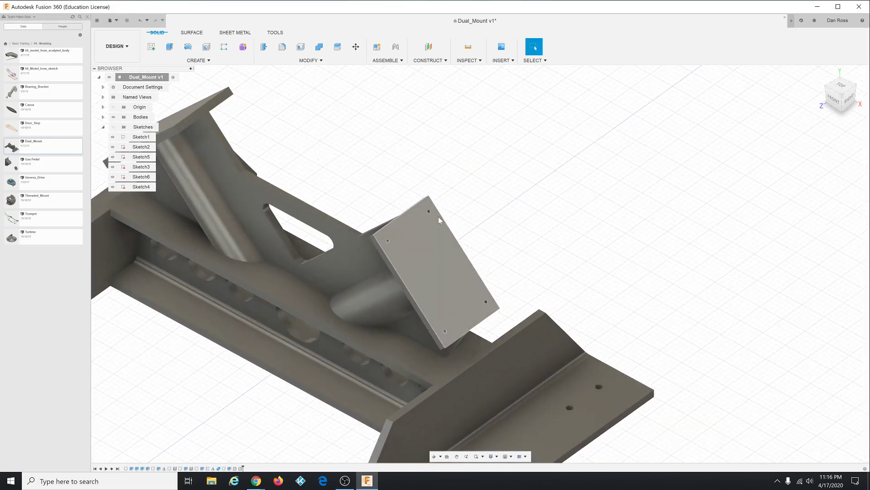
{"action": "scroll", "coordinate": [438, 217], "scroll_direction": "up", "scroll_amount": 3}
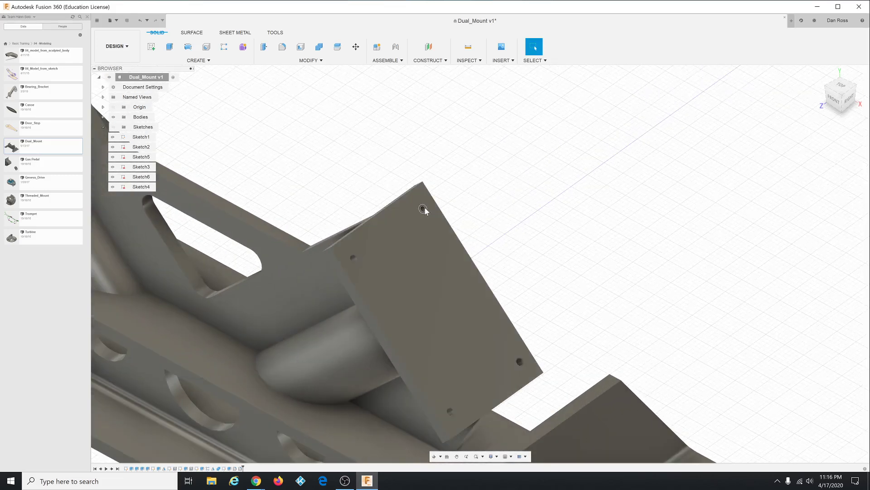
{"action": "right_click", "coordinate": [424, 209]}
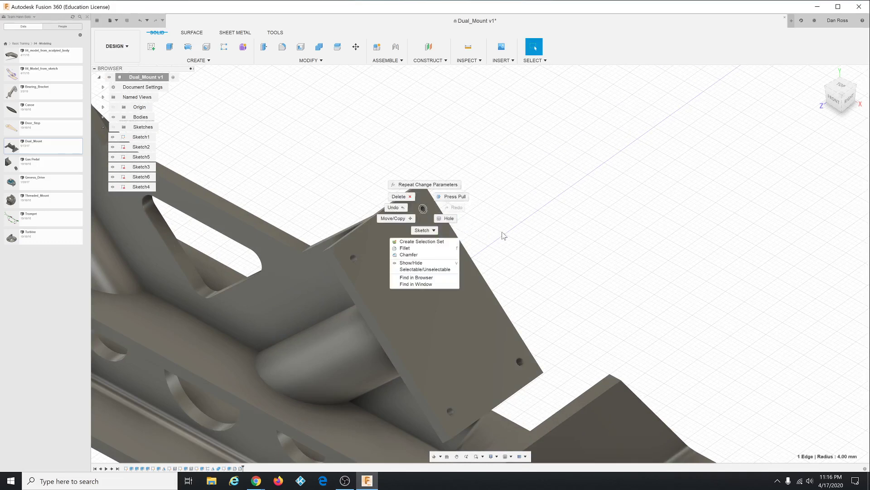
{"action": "left_click", "coordinate": [478, 235]}
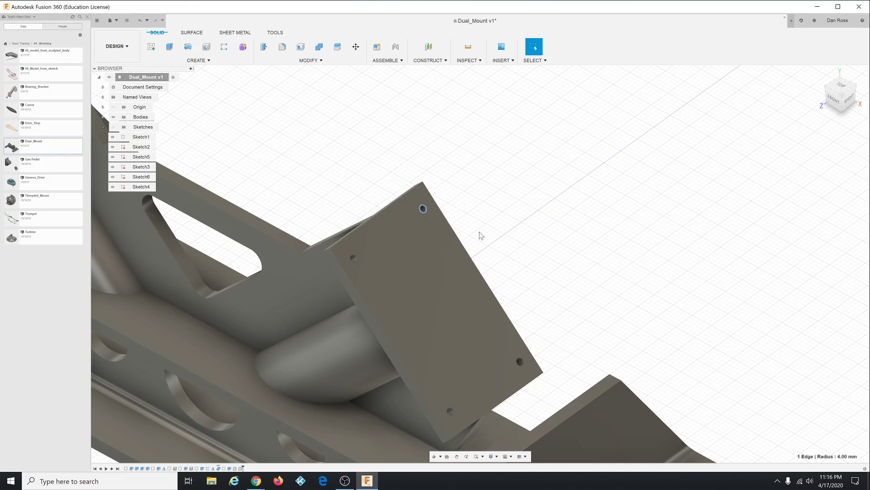
{"action": "right_click", "coordinate": [423, 210]}
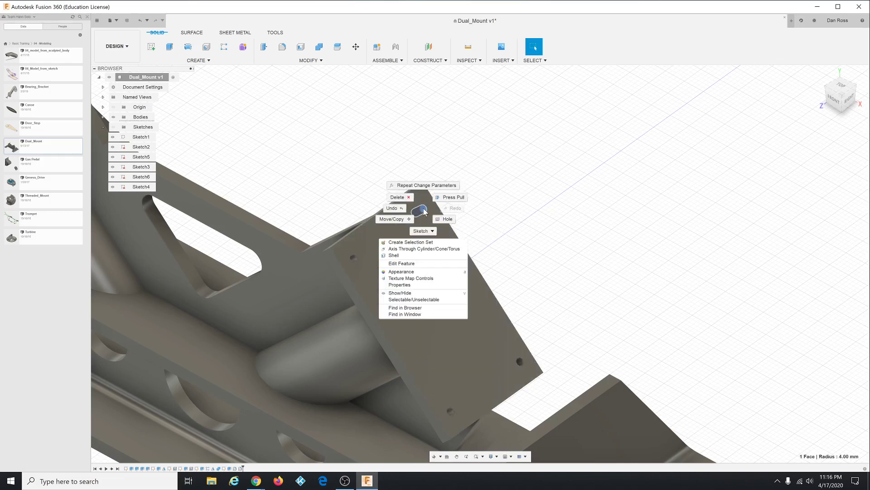
{"action": "left_click", "coordinate": [416, 263]}
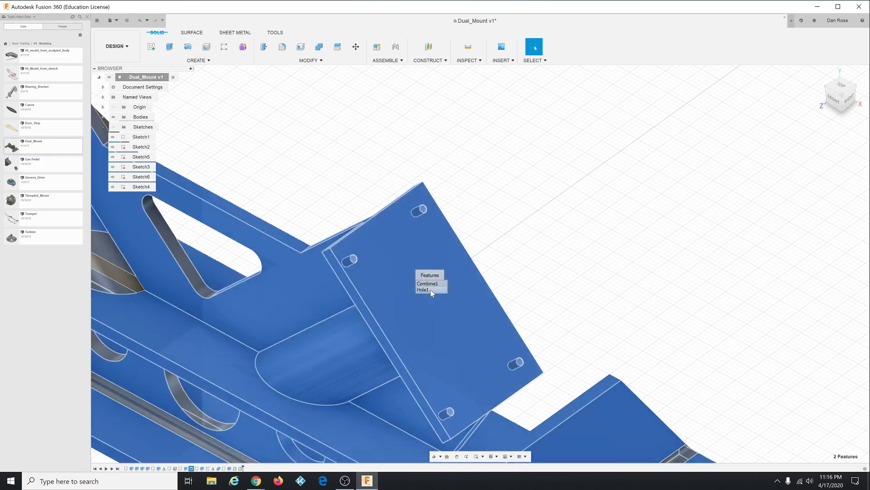
{"action": "left_click", "coordinate": [482, 226]}
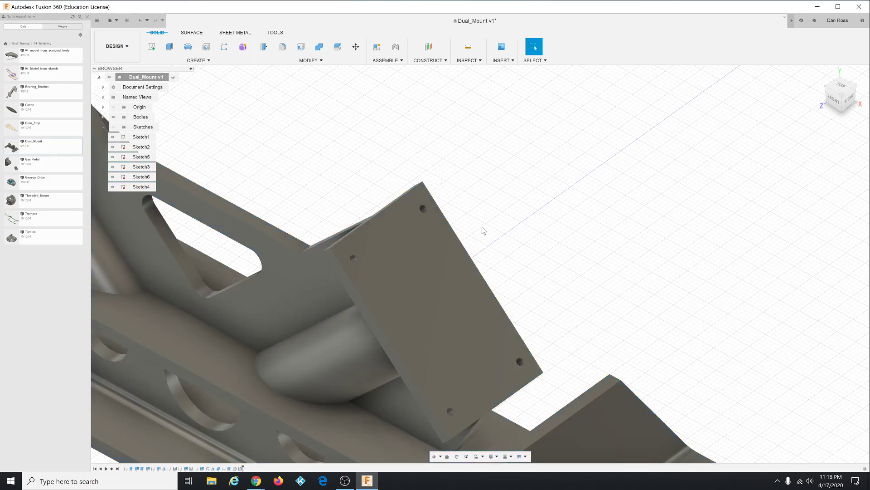
Inspect the settings of the Hole2 feature in the base flange and cancel the edit
{"action": "scroll", "coordinate": [435, 165], "scroll_direction": "down", "scroll_amount": 5}
{"action": "scroll", "coordinate": [649, 373], "scroll_direction": "up", "scroll_amount": 1}
{"action": "scroll", "coordinate": [651, 376], "scroll_direction": "up", "scroll_amount": 5}
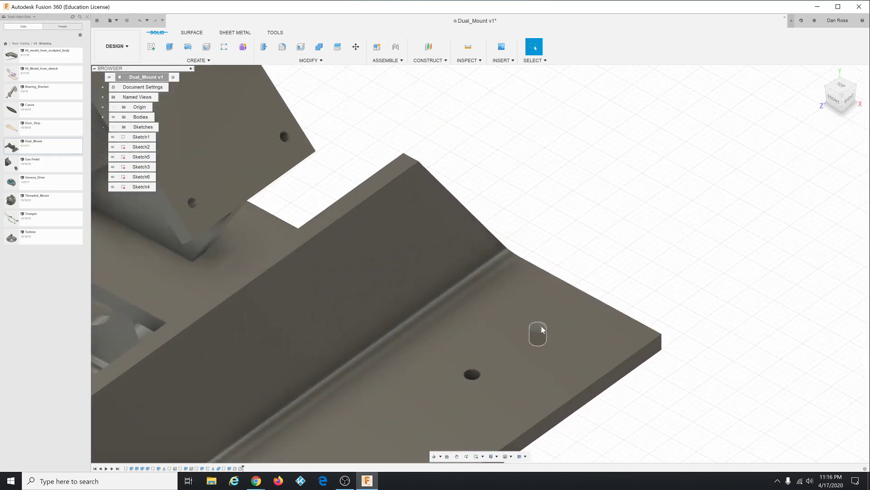
{"action": "right_click", "coordinate": [542, 329]}
{"action": "left_click", "coordinate": [533, 381]}
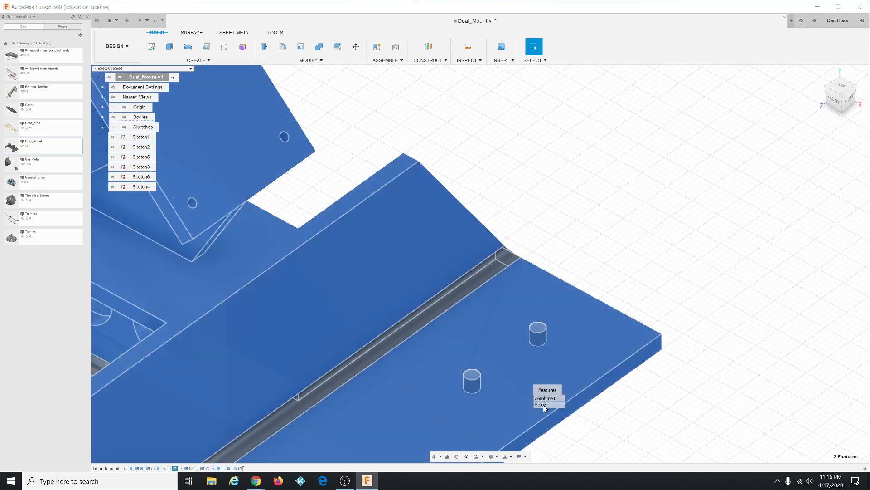
{"action": "left_click", "coordinate": [544, 405]}
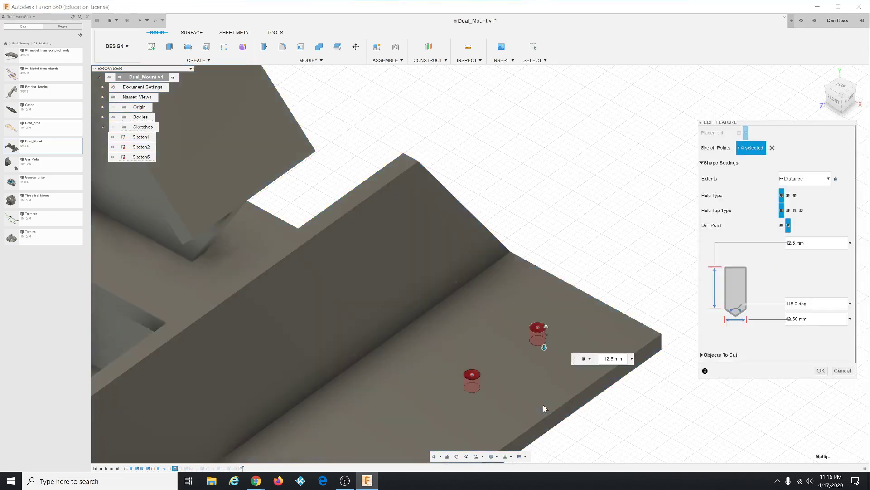
{"action": "key", "text": "Escape"}
{"action": "scroll", "coordinate": [615, 263], "scroll_direction": "down", "scroll_amount": 6}
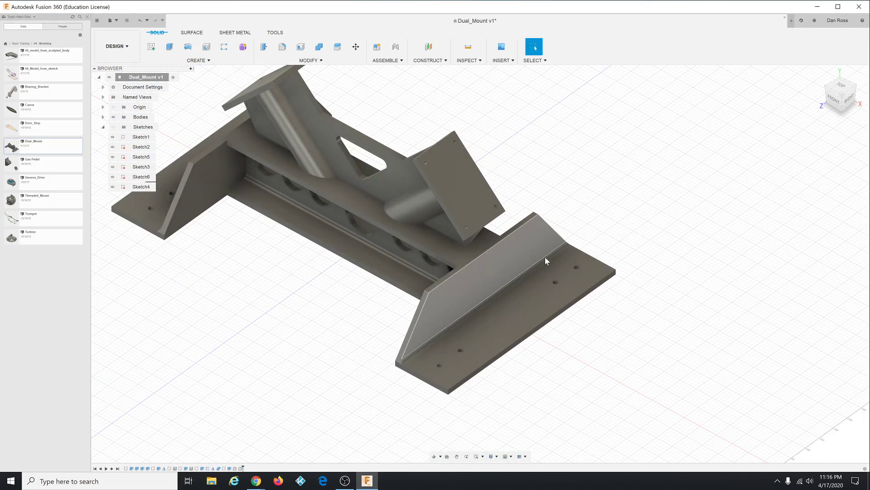
Edit the Hole2 feature of the base flange so that its hole diameter uses the HoleBob parameter
{"action": "right_click", "coordinate": [176, 469]}
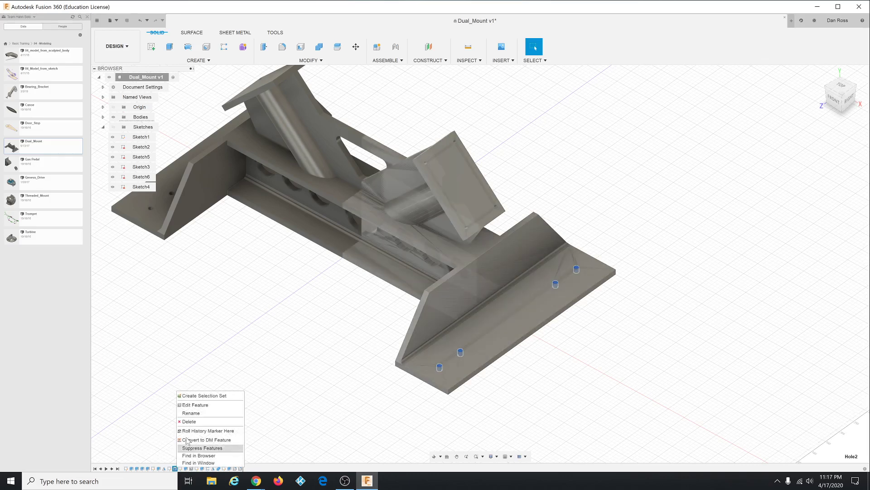
{"action": "left_click", "coordinate": [195, 404]}
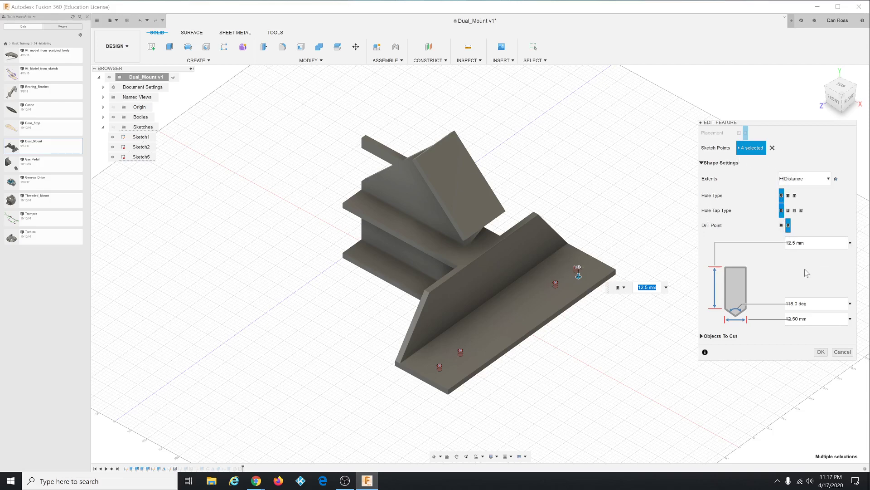
{"action": "left_click", "coordinate": [815, 322]}
{"action": "type", "text": "Ho"}
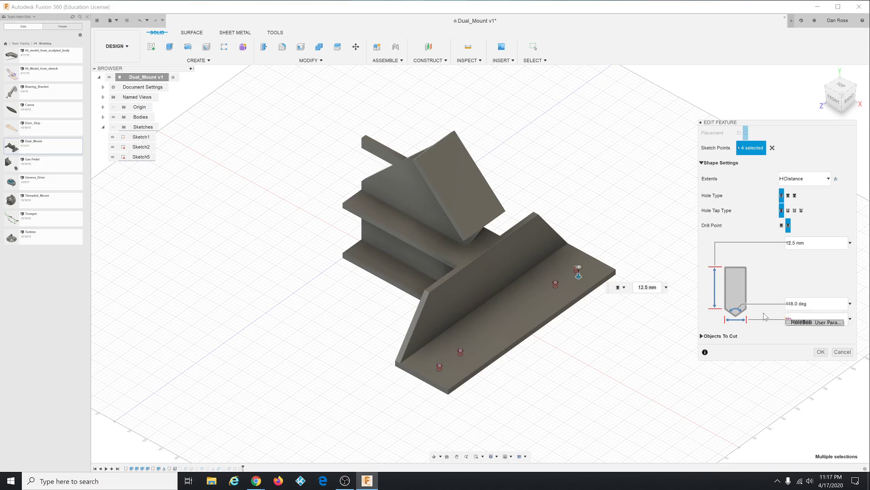
{"action": "left_click", "coordinate": [810, 322]}
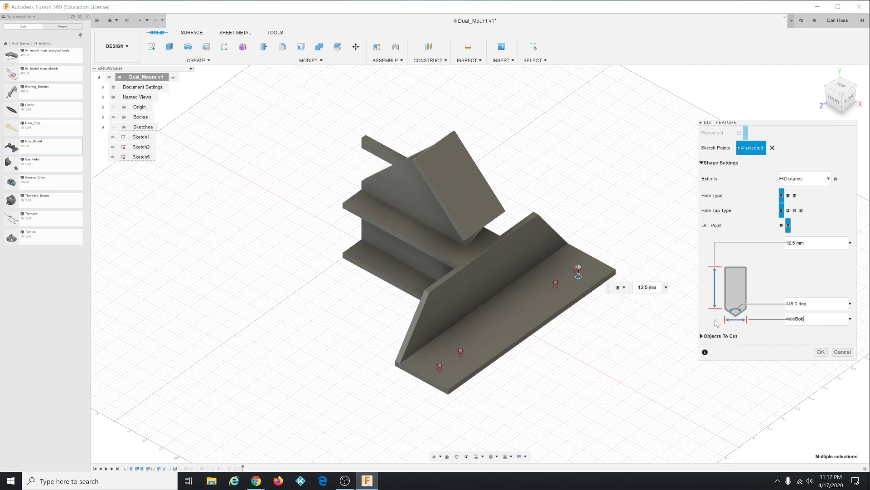
{"action": "left_click", "coordinate": [820, 354]}
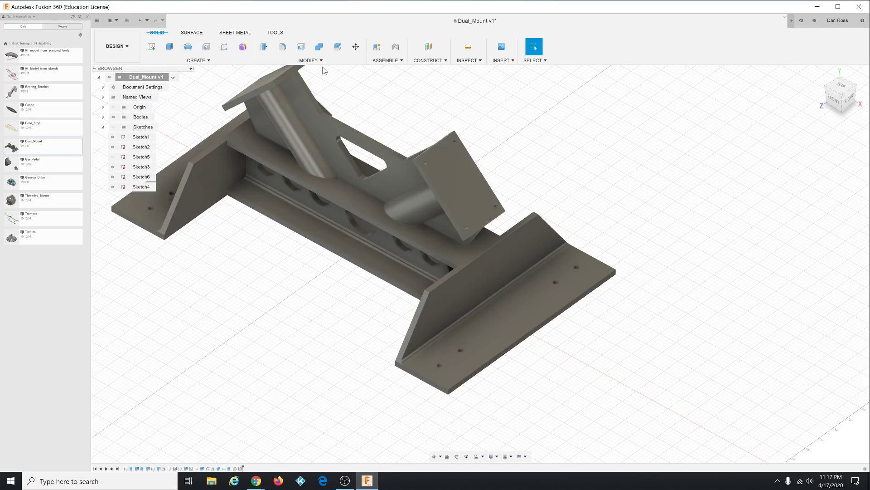
Set the expression of the HoleBob user parameter to 30 mm in Change Parameters
{"action": "left_click", "coordinate": [311, 60]}
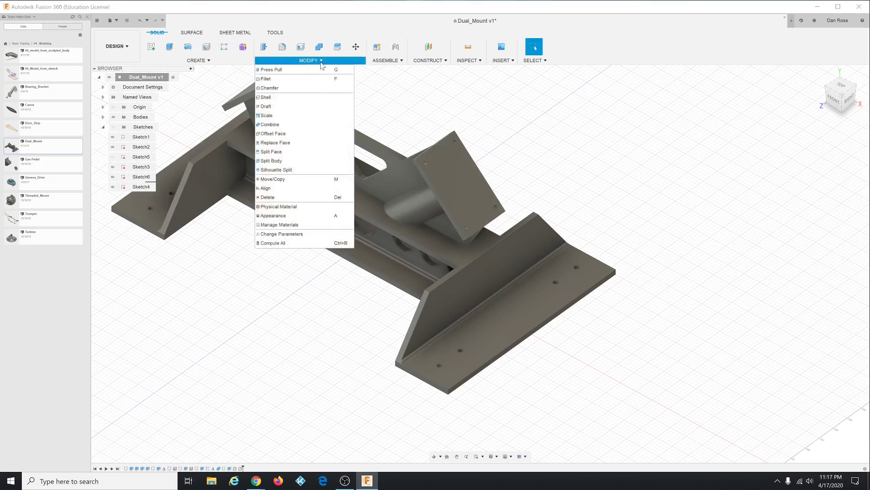
{"action": "left_click", "coordinate": [307, 234]}
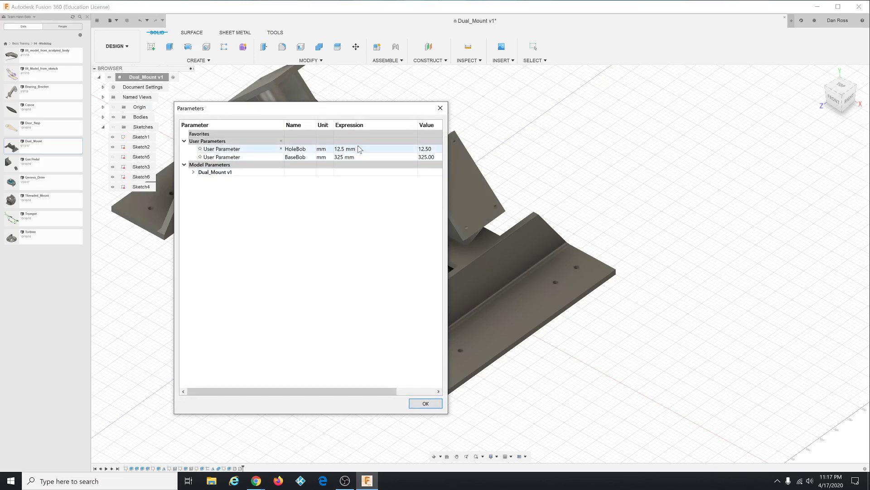
{"action": "left_click", "coordinate": [364, 150]}
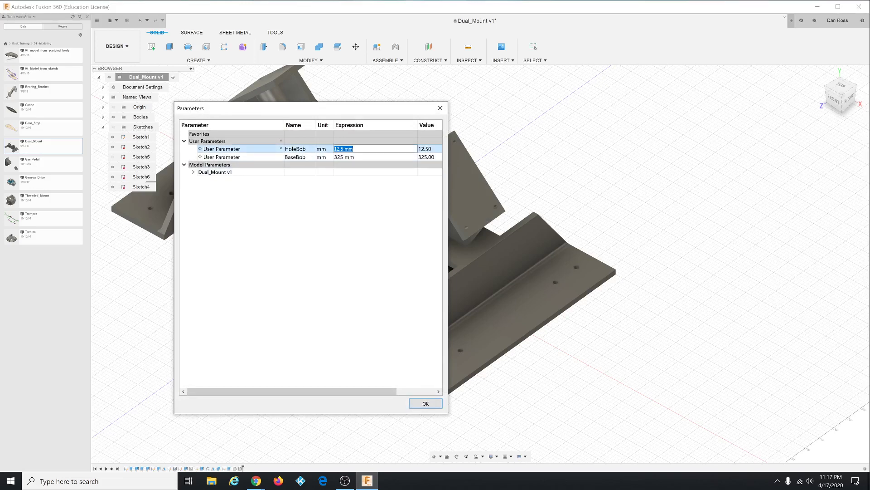
{"action": "type", "text": "30"}
{"action": "key", "text": "Tab"}
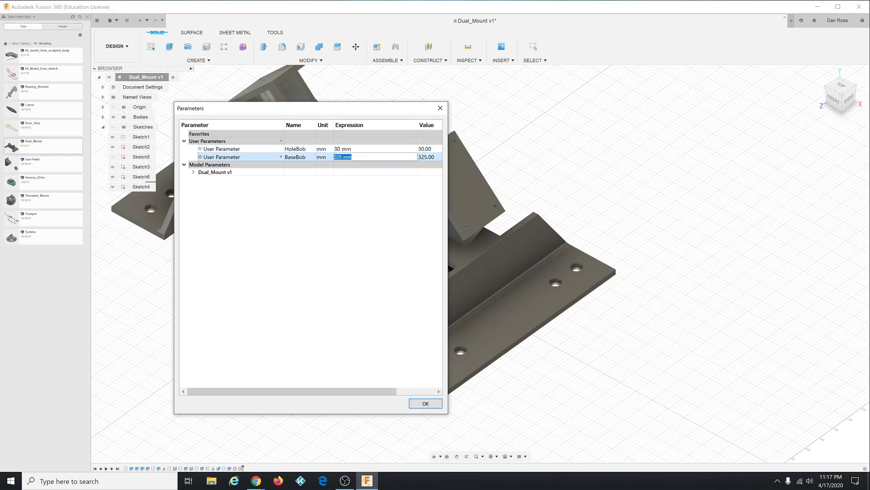
Set the HoleBob user parameter to 50 mm and close the Parameters dialog
{"action": "left_click", "coordinate": [342, 150]}
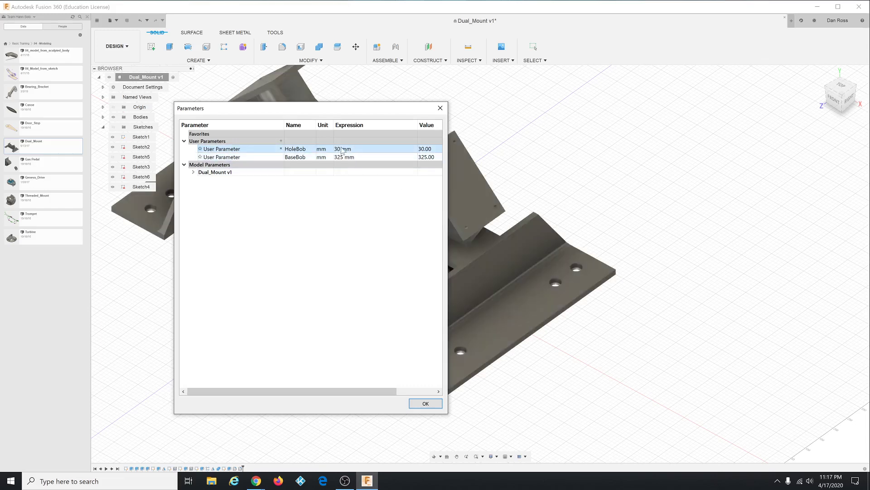
{"action": "left_click", "coordinate": [342, 148]}
{"action": "left_click_drag", "start_coordinate": [351, 148], "coordinate": [331, 147]}
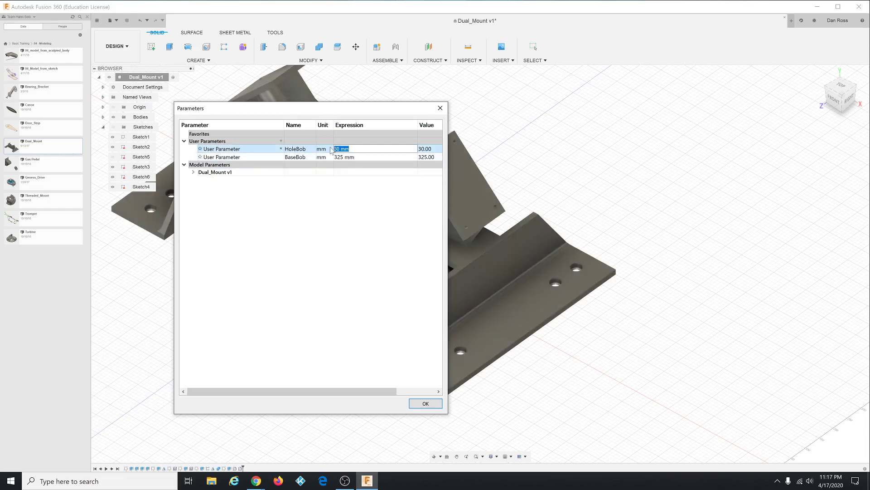
{"action": "type", "text": "50"}
{"action": "key", "text": "Return"}
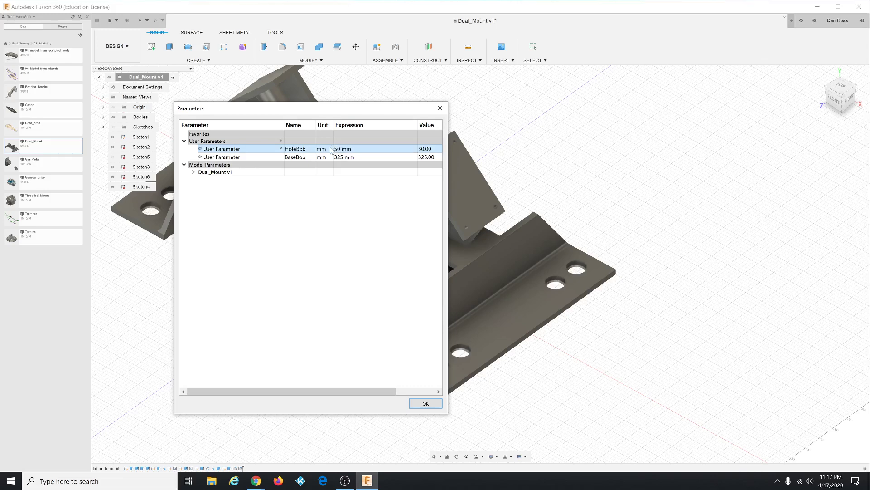
{"action": "left_click", "coordinate": [423, 401]}
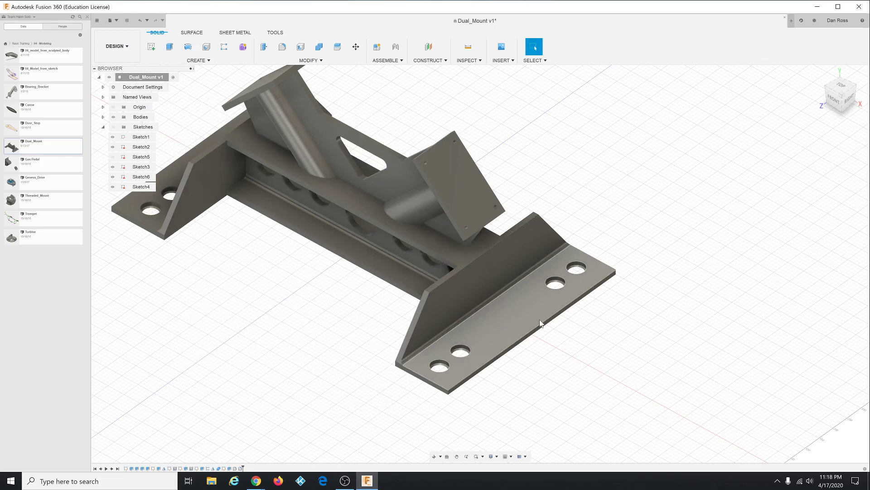
Edit the Extrude4 feature of the base flange so that its symmetric distance uses the BaseBob parameter
{"action": "right_click", "coordinate": [512, 320]}
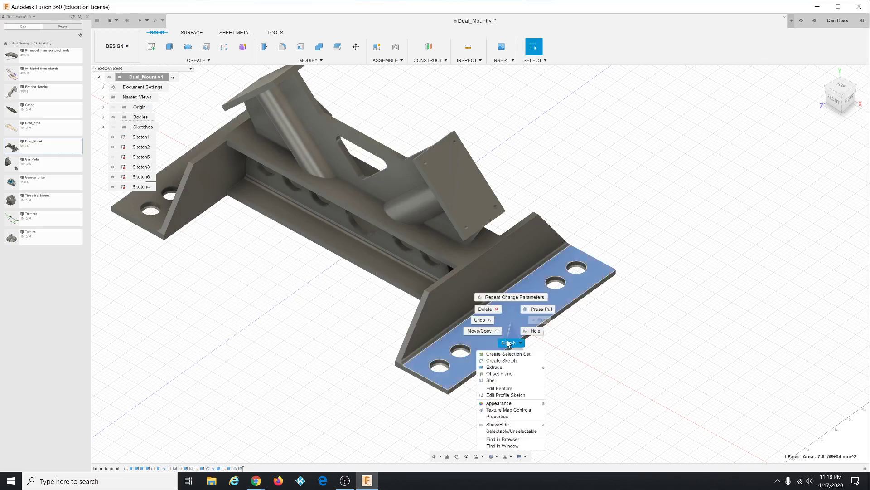
{"action": "left_click", "coordinate": [504, 389]}
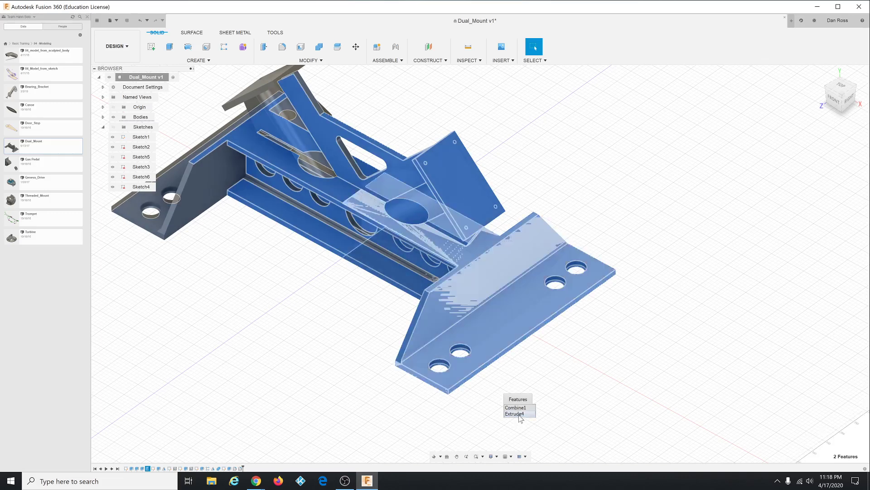
{"action": "left_click", "coordinate": [516, 413]}
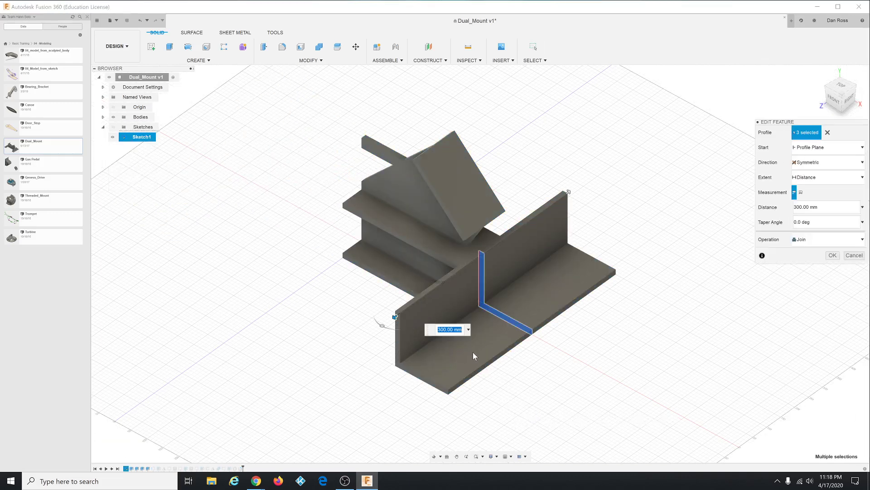
{"action": "middle_click_drag", "start_coordinate": [526, 383], "coordinate": [516, 391], "text": "shift"}
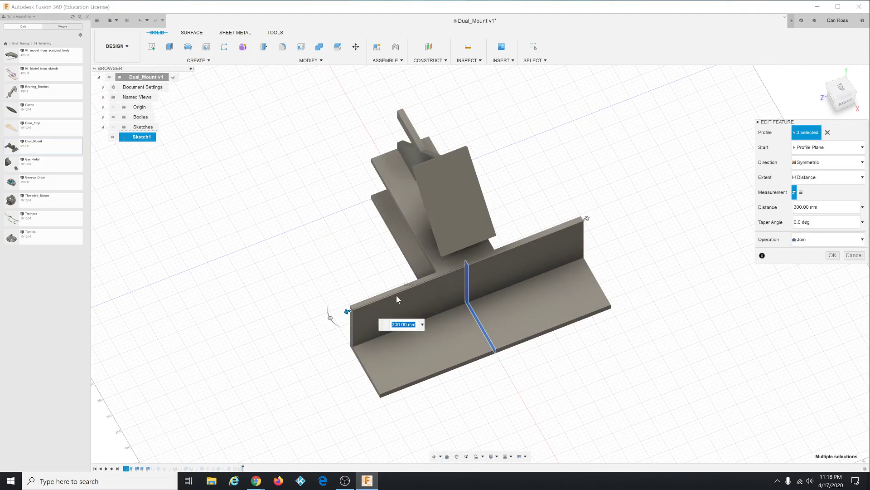
{"action": "left_click_drag", "start_coordinate": [819, 207], "coordinate": [790, 211]}
{"action": "type", "text": "BaseBob"}
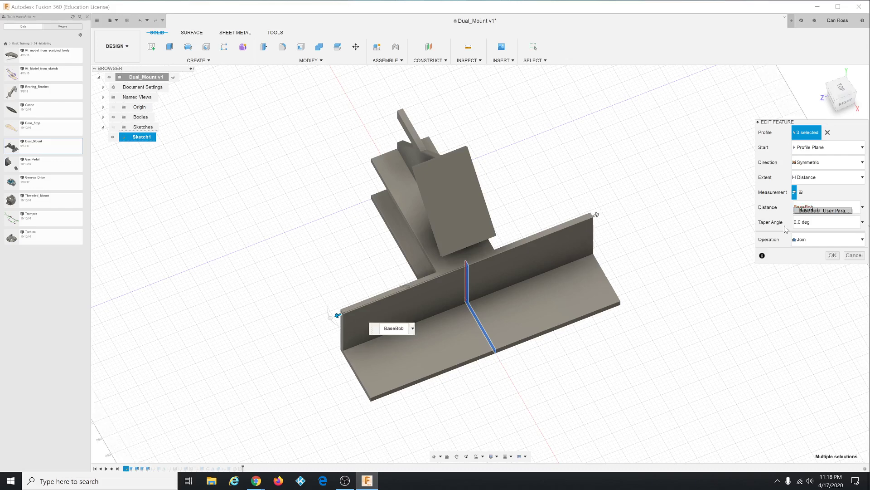
{"action": "left_click", "coordinate": [834, 255]}
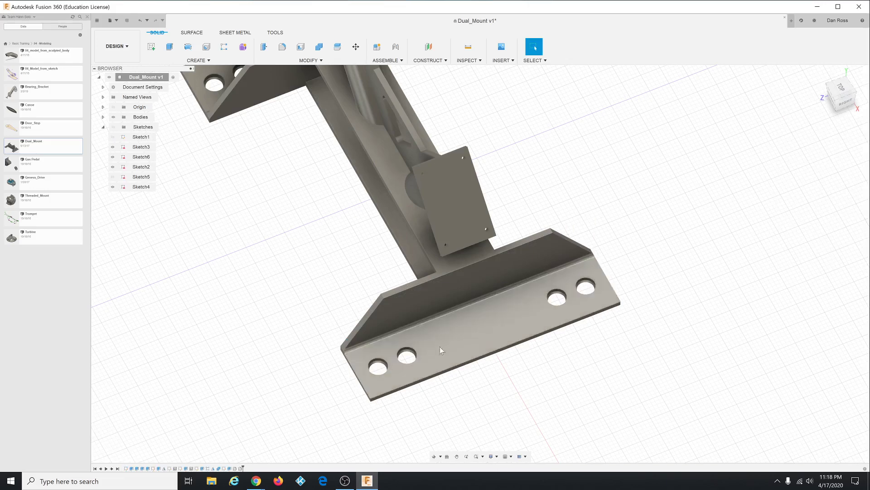
Set the BaseBob user parameter to 400 mm in Change Parameters and close the dialog
{"action": "left_click", "coordinate": [309, 60]}
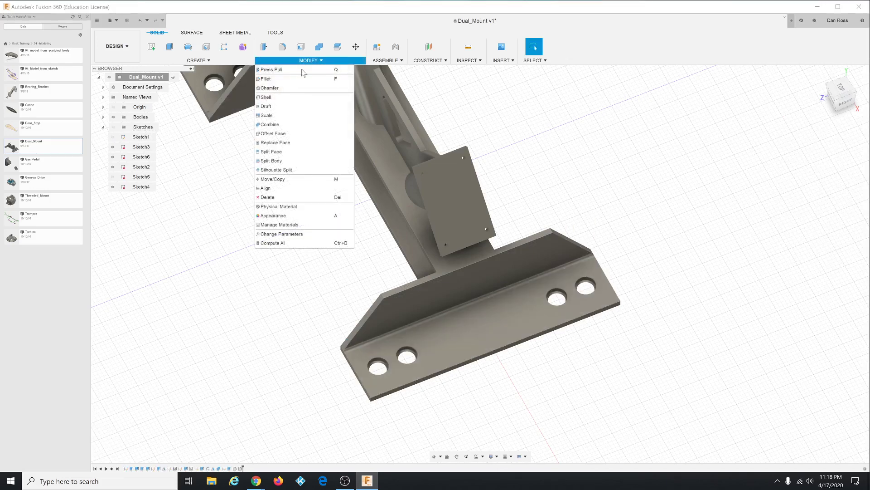
{"action": "left_click", "coordinate": [296, 233]}
{"action": "left_click", "coordinate": [345, 157]}
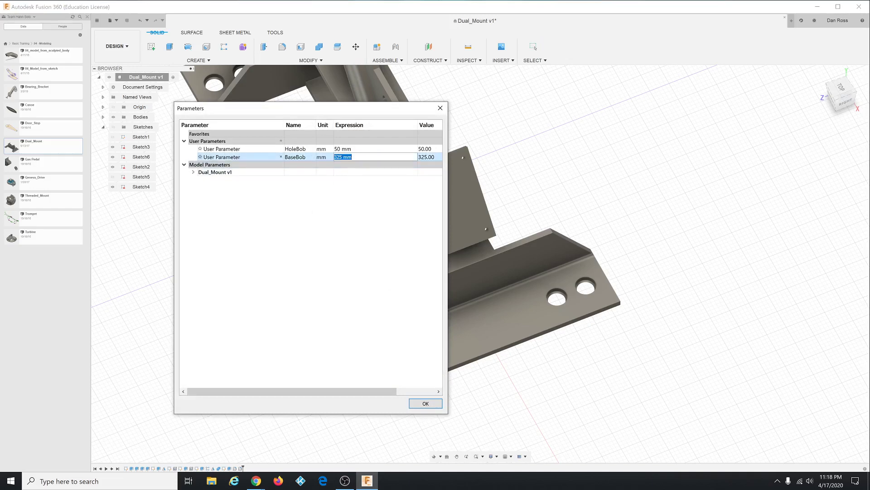
{"action": "type", "text": "400"}
{"action": "key", "text": "Return"}
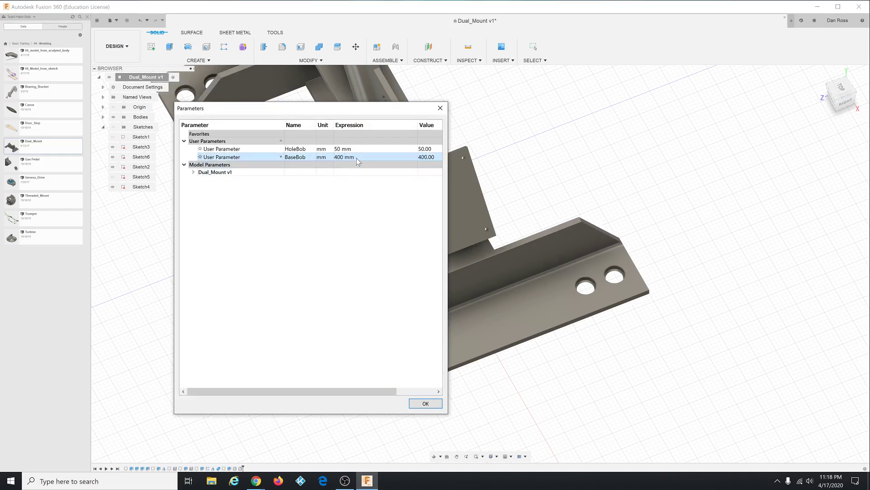
{"action": "left_click", "coordinate": [425, 402]}
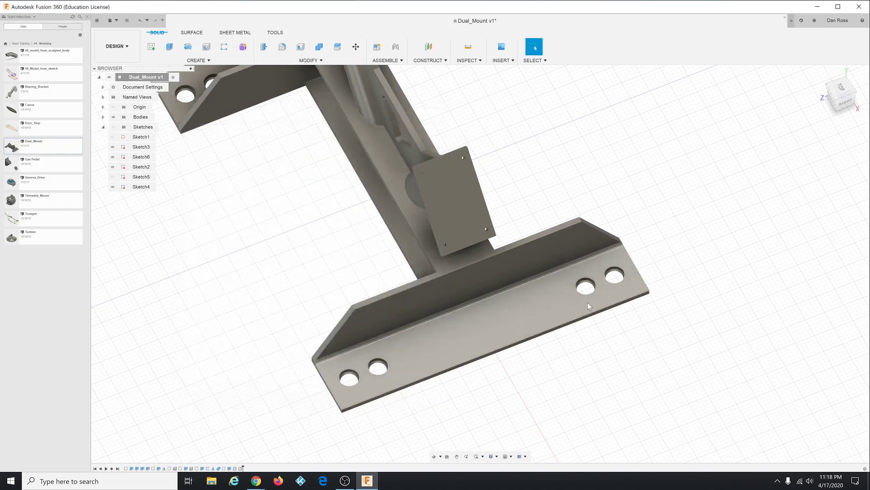
Start Press Pull and select the front faces of the upright plate's three sections and of the beam web with the round holes
{"action": "scroll", "coordinate": [587, 303], "scroll_direction": "down", "scroll_amount": 3}
{"action": "middle_click_drag", "start_coordinate": [590, 218], "coordinate": [598, 218], "text": "shift"}
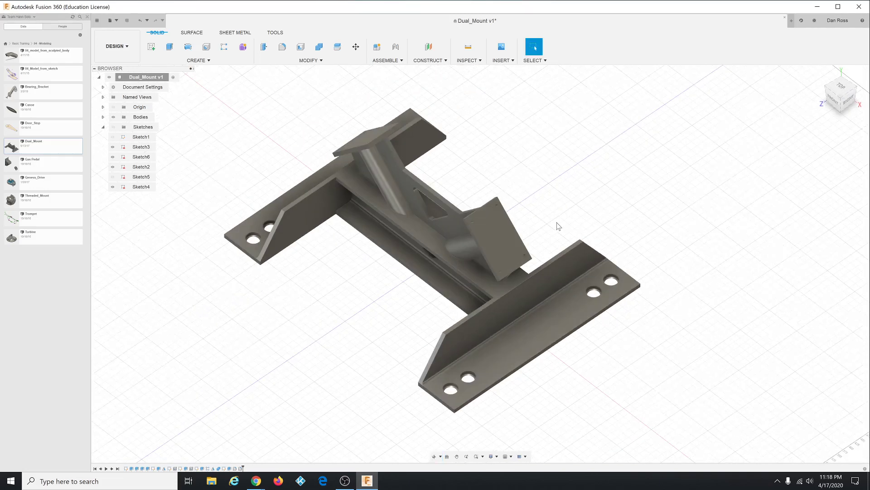
{"action": "scroll", "coordinate": [390, 297], "scroll_direction": "up", "scroll_amount": 2}
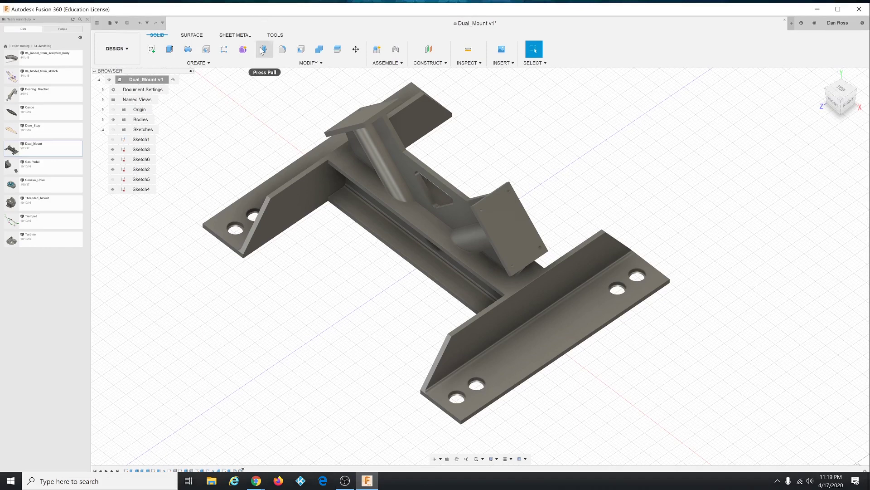
{"action": "right_click", "coordinate": [328, 295]}
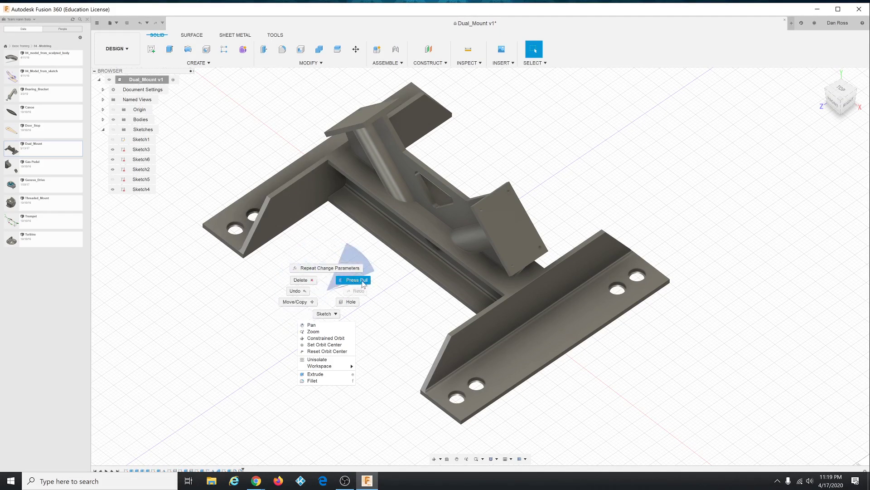
{"action": "left_click", "coordinate": [326, 245]}
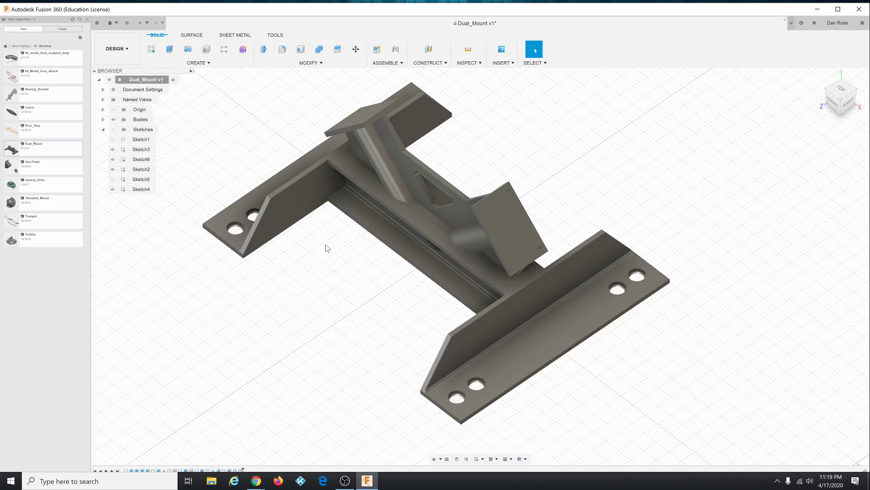
{"action": "right_click", "coordinate": [338, 274]}
{"action": "left_click", "coordinate": [365, 258]}
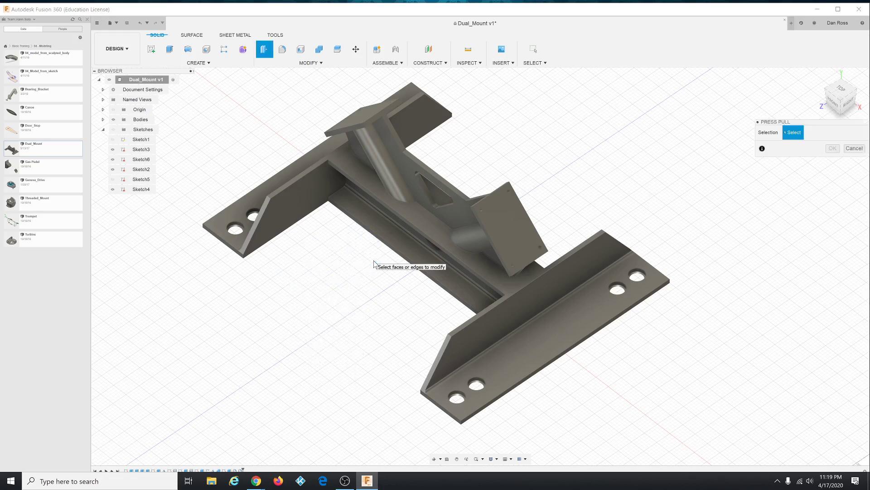
{"action": "middle_click_drag", "start_coordinate": [366, 243], "coordinate": [448, 226], "text": "shift"}
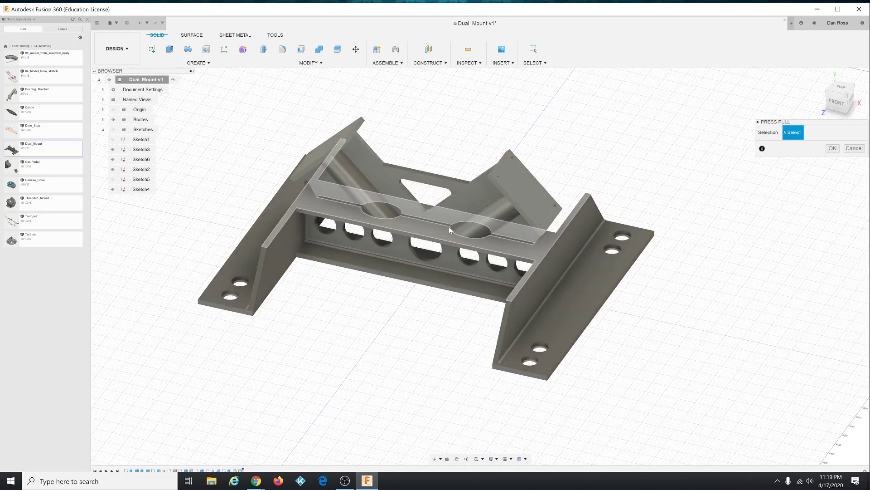
{"action": "scroll", "coordinate": [382, 192], "scroll_direction": "up", "scroll_amount": 5}
{"action": "left_click", "coordinate": [395, 173]}
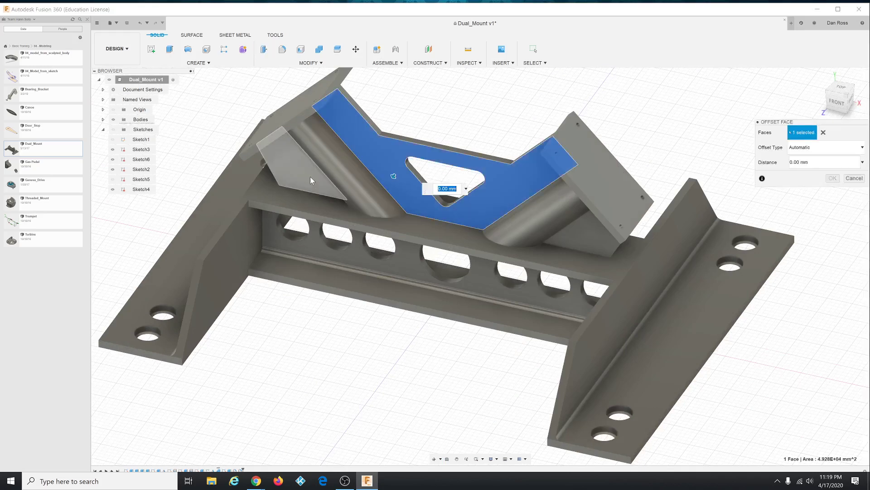
{"action": "left_click", "coordinate": [310, 176]}
{"action": "left_click", "coordinate": [575, 232]}
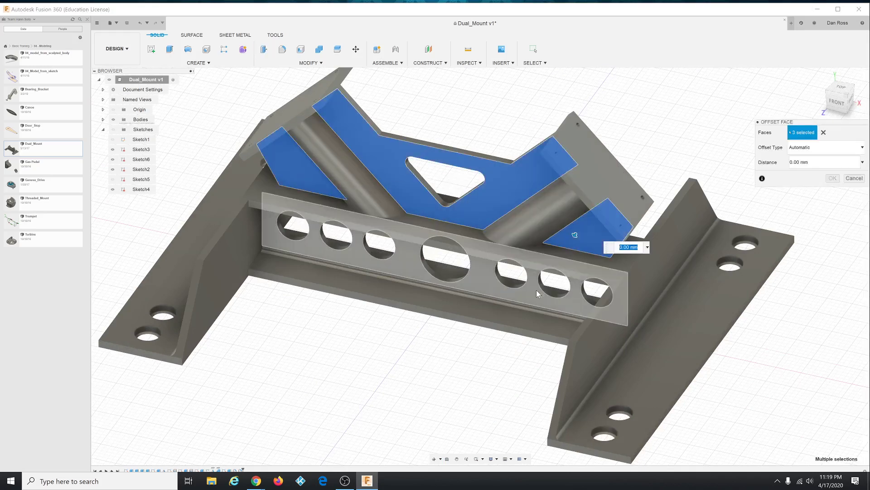
{"action": "left_click", "coordinate": [537, 290]}
Add the matching back faces of the web and upright plate sections and offset all eight selected faces by 10 mm
{"action": "middle_click_drag", "start_coordinate": [484, 300], "coordinate": [449, 330], "text": "shift"}
{"action": "middle_click_drag", "start_coordinate": [511, 342], "coordinate": [418, 328], "text": "shift"}
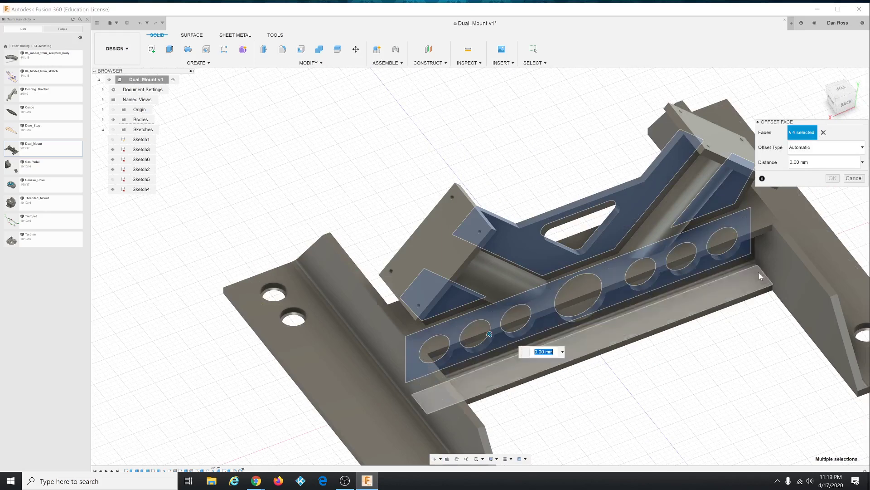
{"action": "left_click", "coordinate": [743, 264]}
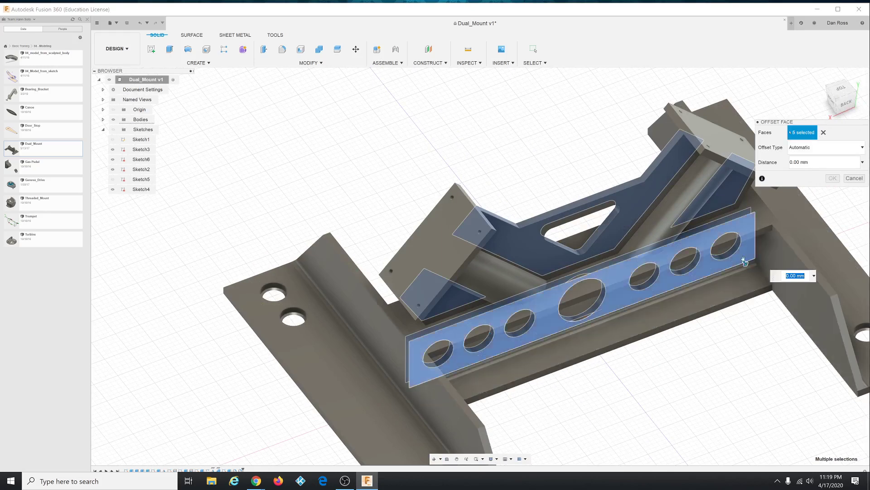
{"action": "left_click", "coordinate": [728, 207]}
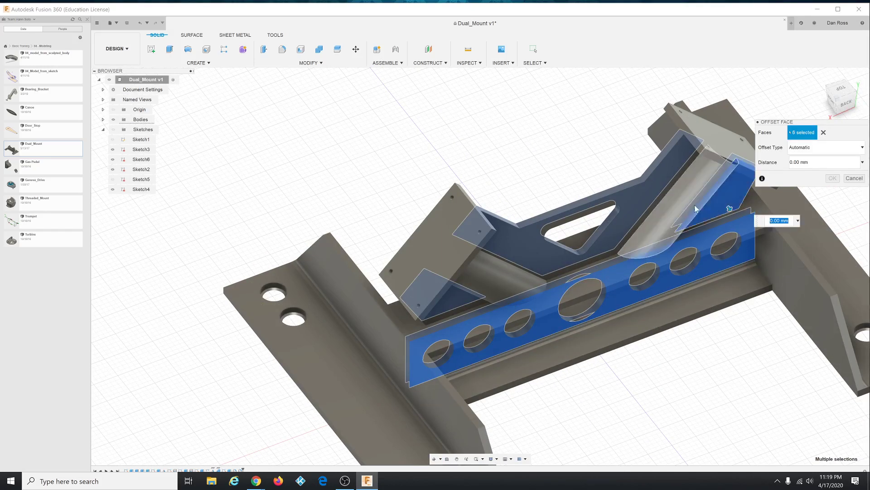
{"action": "left_click", "coordinate": [656, 204]}
{"action": "left_click", "coordinate": [483, 303]}
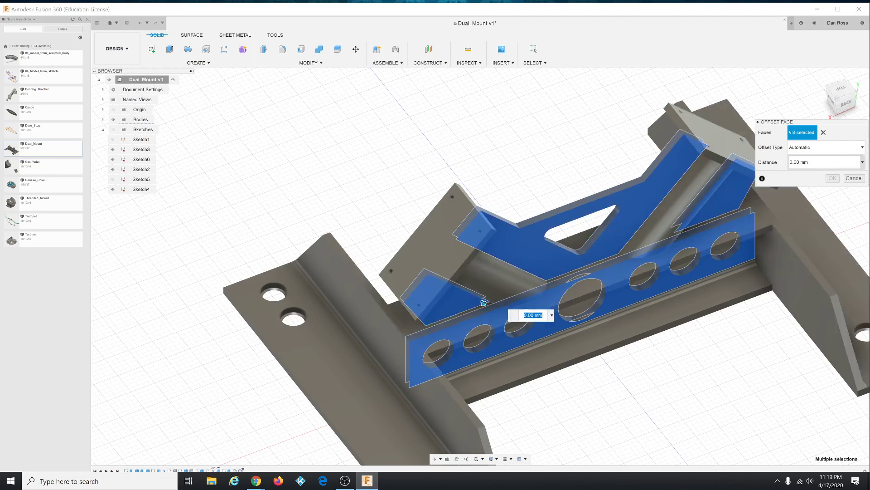
{"action": "left_click_drag", "start_coordinate": [809, 162], "coordinate": [790, 162]}
{"action": "type", "text": "10"}
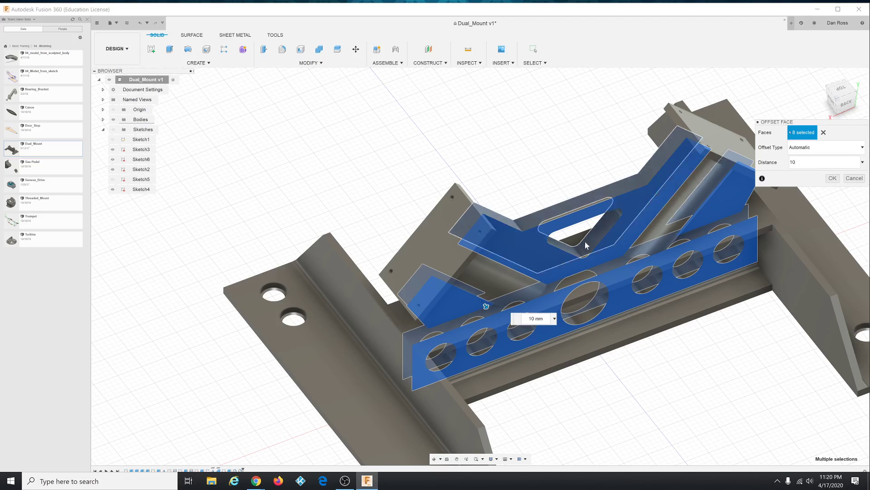
{"action": "left_click", "coordinate": [833, 178]}
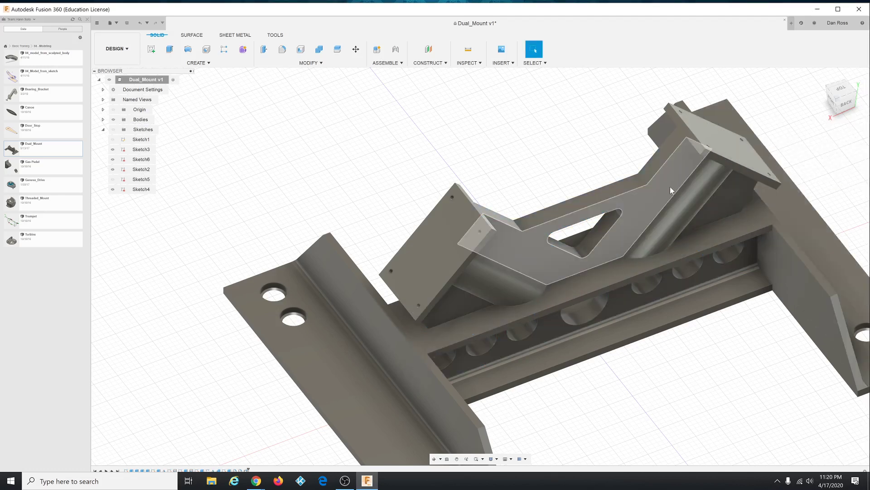
Fillet the two inner corner edges along the top of the upright plate with a 100 mm radius
{"action": "left_click", "coordinate": [208, 63]}
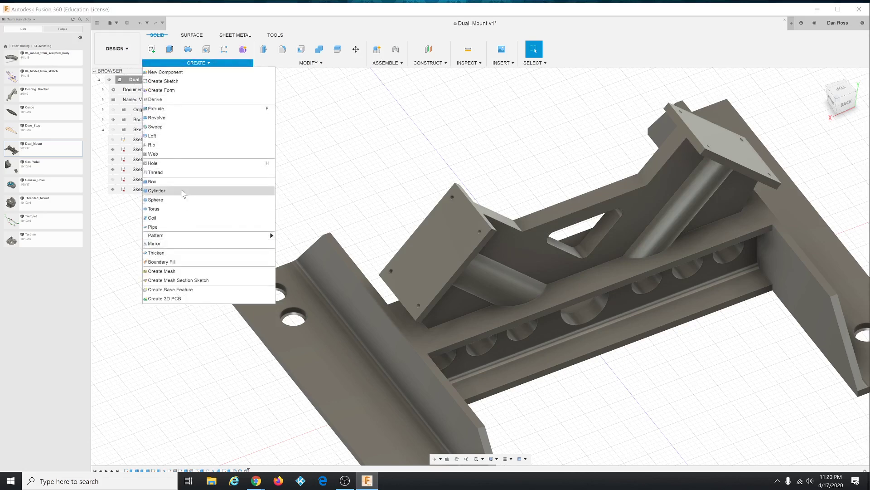
{"action": "left_click", "coordinate": [316, 63]}
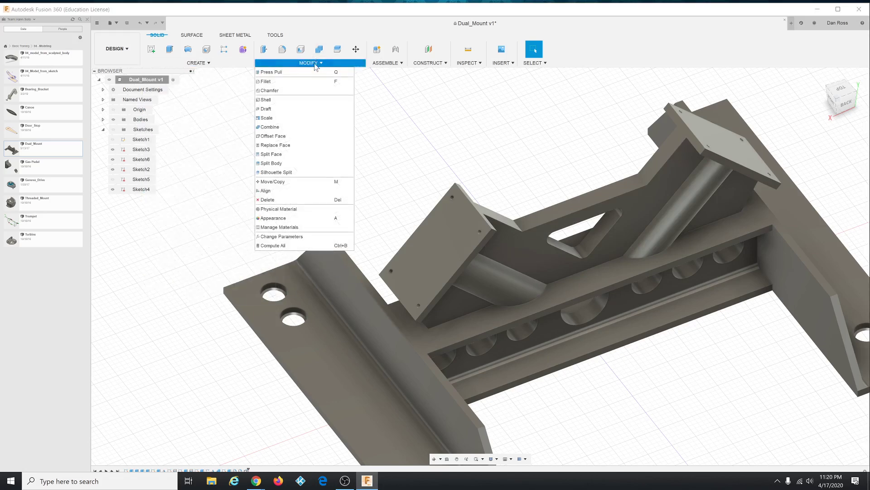
{"action": "left_click", "coordinate": [284, 85]}
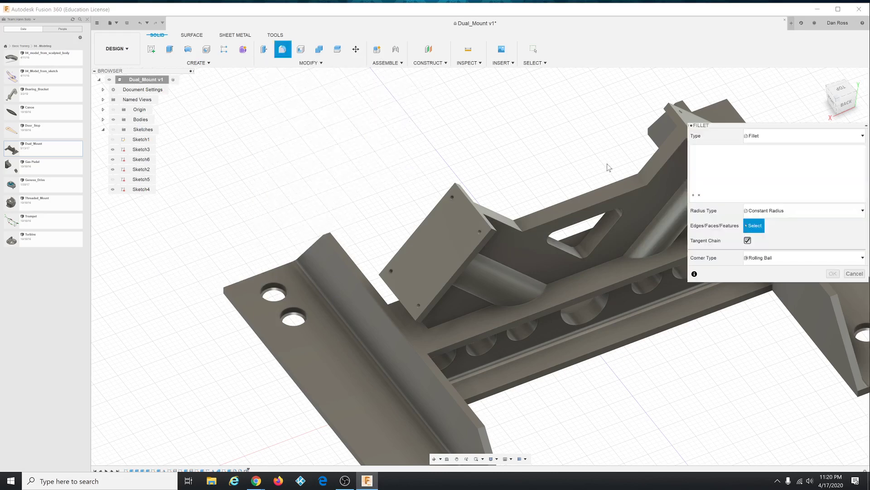
{"action": "left_click", "coordinate": [643, 181]}
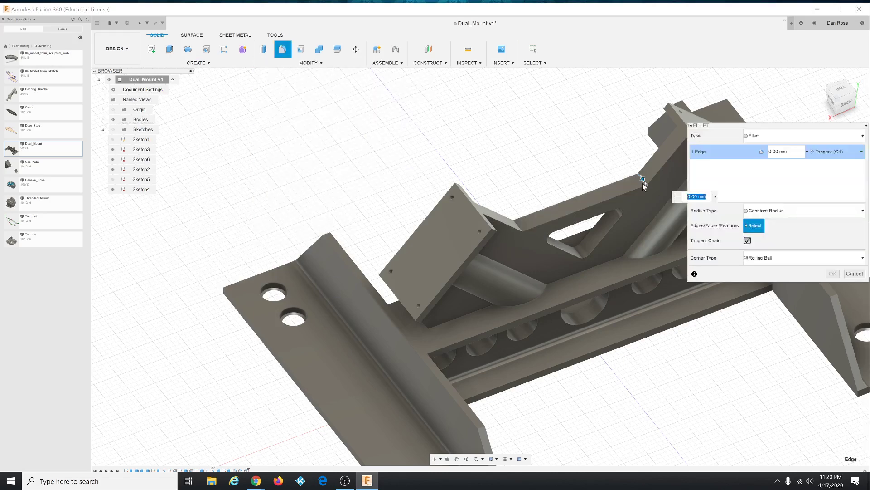
{"action": "left_click", "coordinate": [520, 223]}
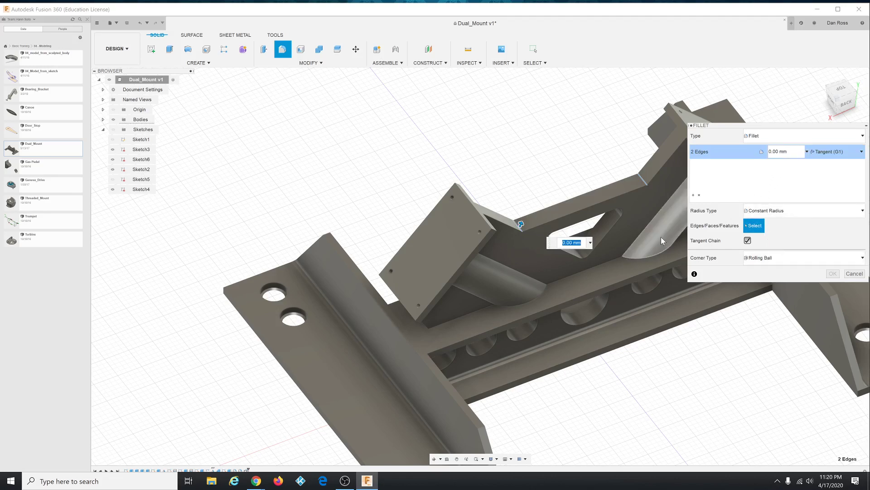
{"action": "type", "text": "20"}
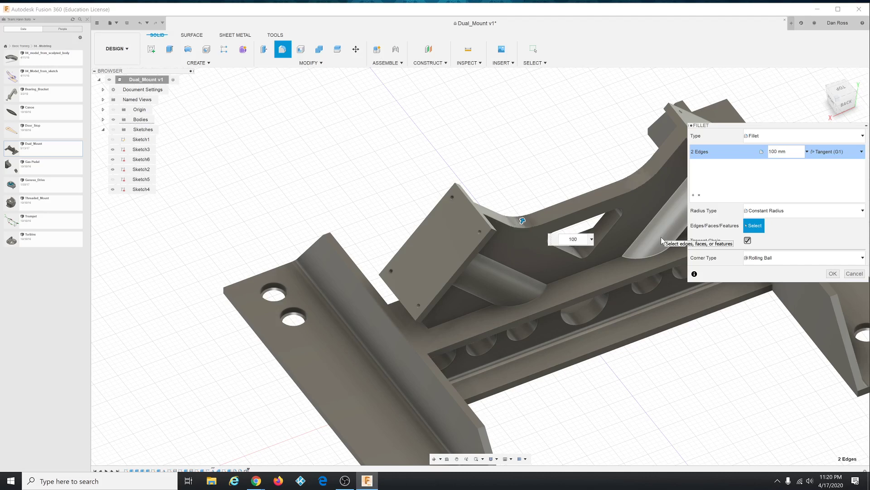
{"action": "key", "text": "Return"}
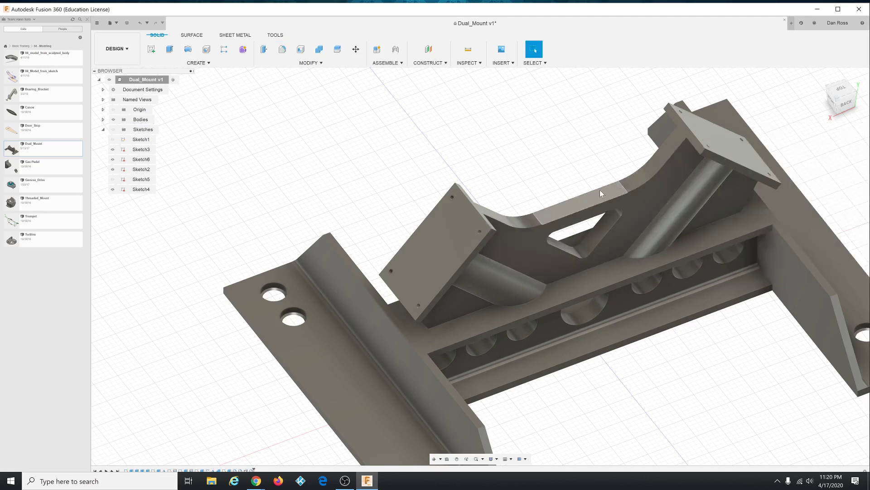
Offset the cylindrical faces of the two outermost round holes in the beam web by 12 mm with Press Pull
{"action": "middle_click_drag", "start_coordinate": [670, 337], "coordinate": [663, 333], "text": "shift"}
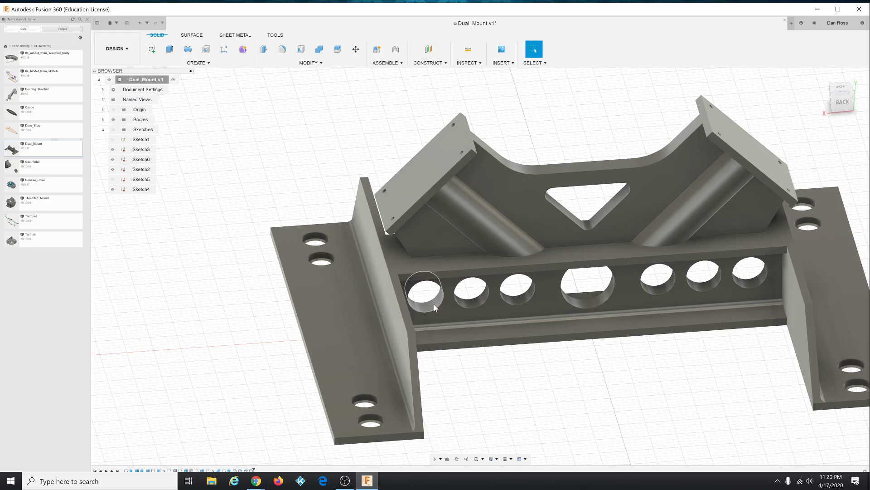
{"action": "left_click", "coordinate": [312, 63]}
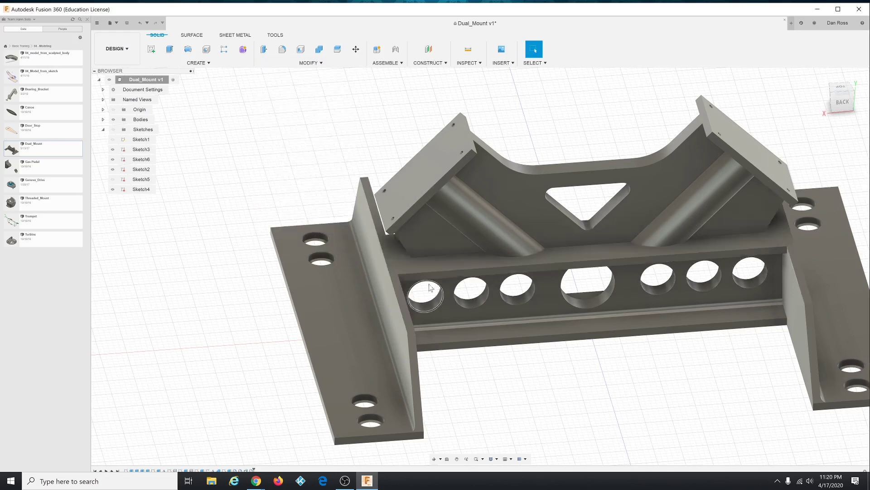
{"action": "right_click", "coordinate": [529, 397]}
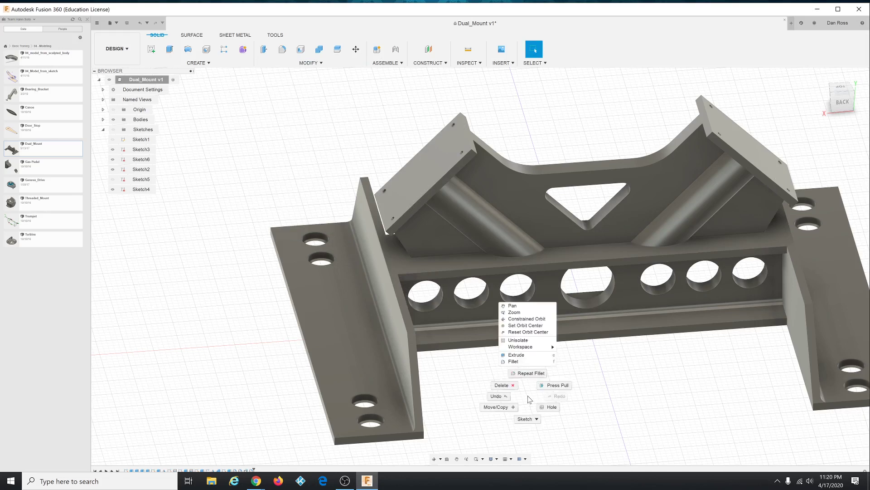
{"action": "left_click", "coordinate": [550, 385]}
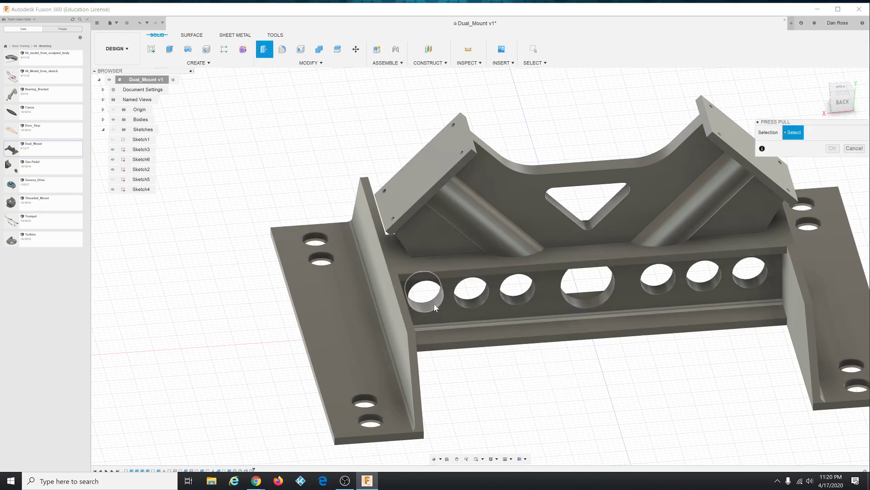
{"action": "left_click", "coordinate": [434, 304]}
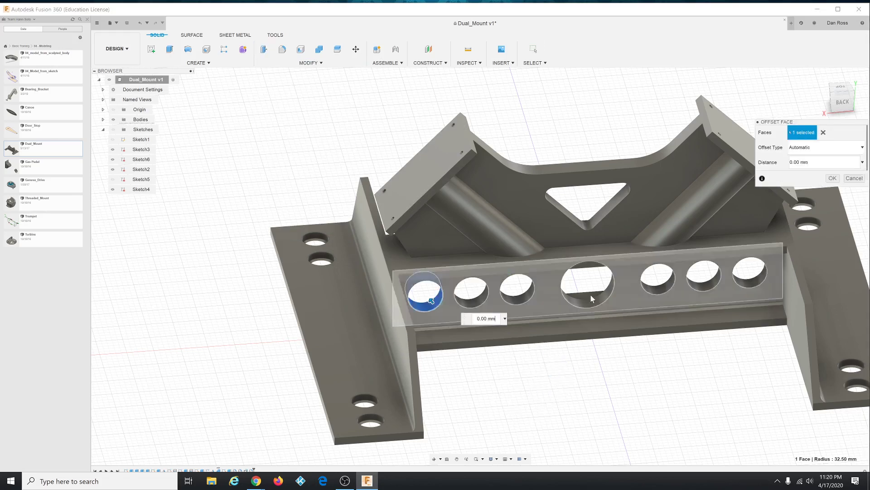
{"action": "left_click", "coordinate": [749, 282]}
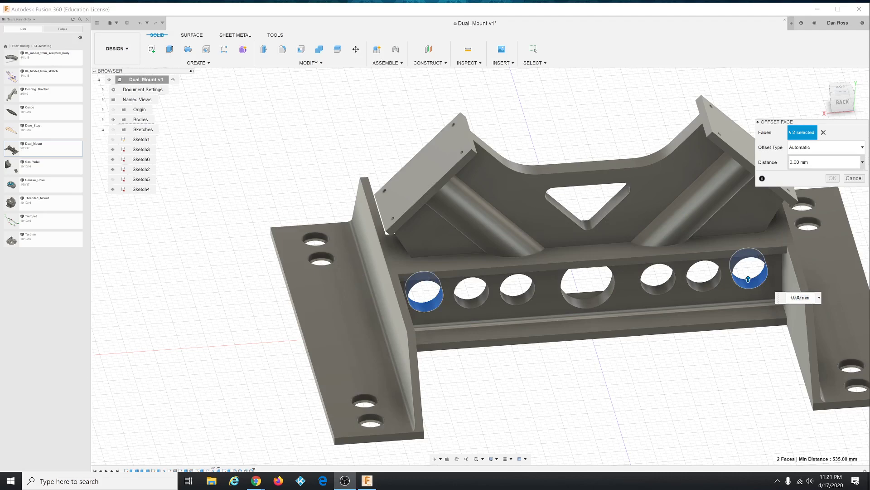
{"action": "left_click_drag", "start_coordinate": [811, 163], "coordinate": [765, 164]}
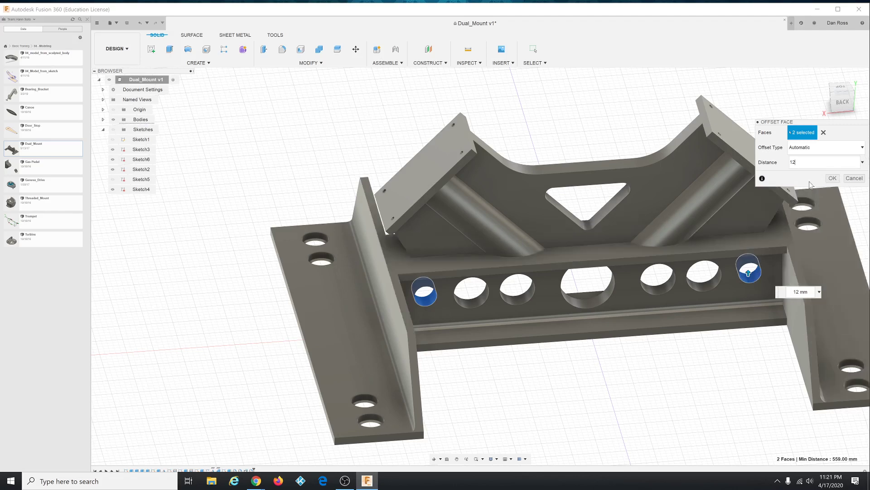
{"action": "left_click_drag", "start_coordinate": [821, 123], "coordinate": [721, 100]}
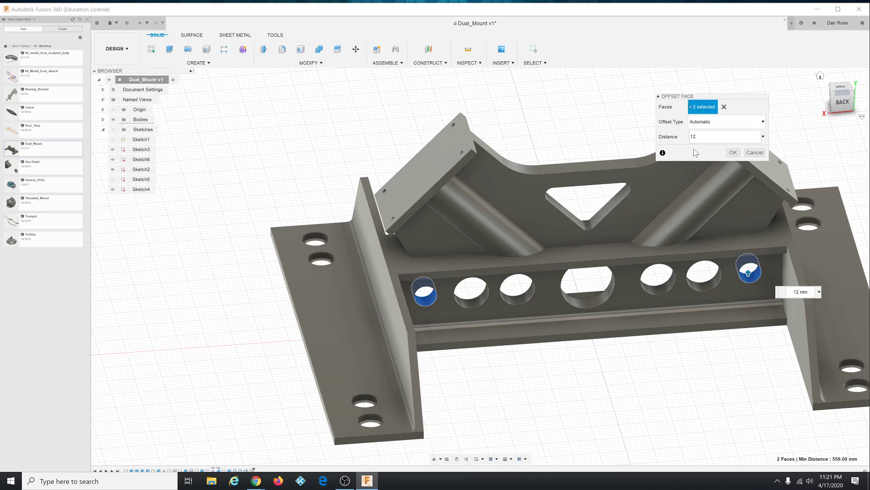
{"action": "left_click", "coordinate": [733, 153]}
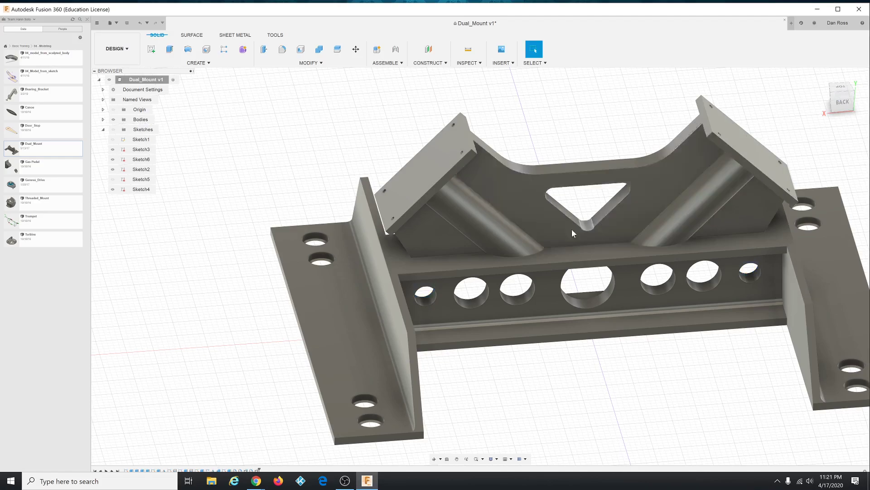
{"action": "scroll", "coordinate": [563, 228], "scroll_direction": "down", "scroll_amount": 2}
{"action": "middle_click_drag", "start_coordinate": [651, 277], "coordinate": [585, 254], "text": "shift"}
{"action": "middle_click_drag", "start_coordinate": [299, 152], "coordinate": [383, 173], "text": "shift"}
{"action": "scroll", "coordinate": [382, 170], "scroll_direction": "up", "scroll_amount": 2}
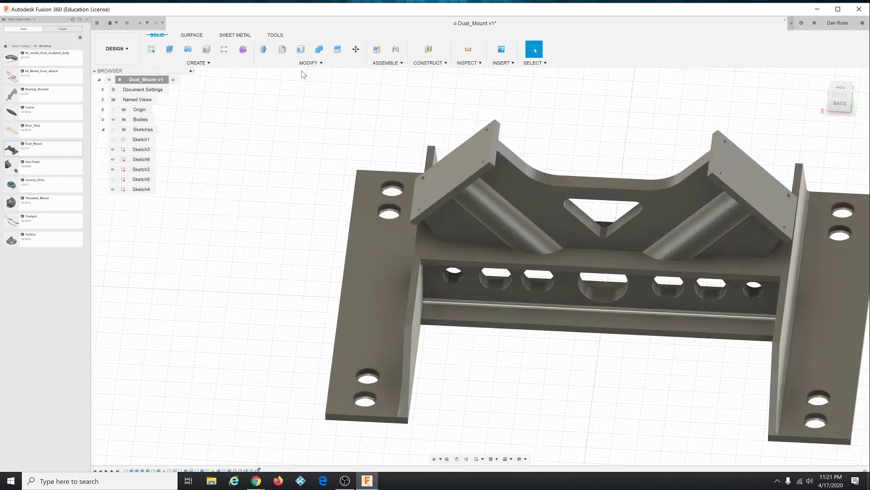
Open the parameters list, check the HoleBob and BaseBob user parameters, and expand the Dual_Mount v1 model parameters by feature
{"action": "left_click", "coordinate": [308, 63]}
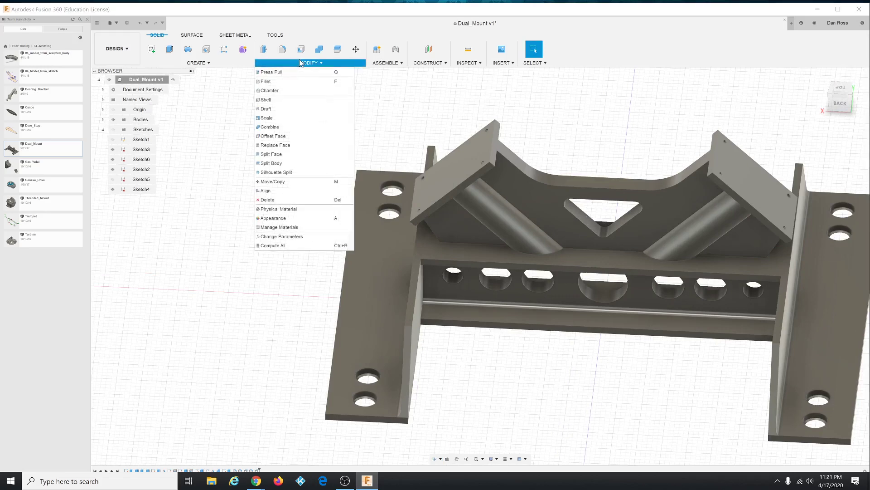
{"action": "left_click", "coordinate": [278, 236]}
{"action": "double_click", "coordinate": [293, 149]}
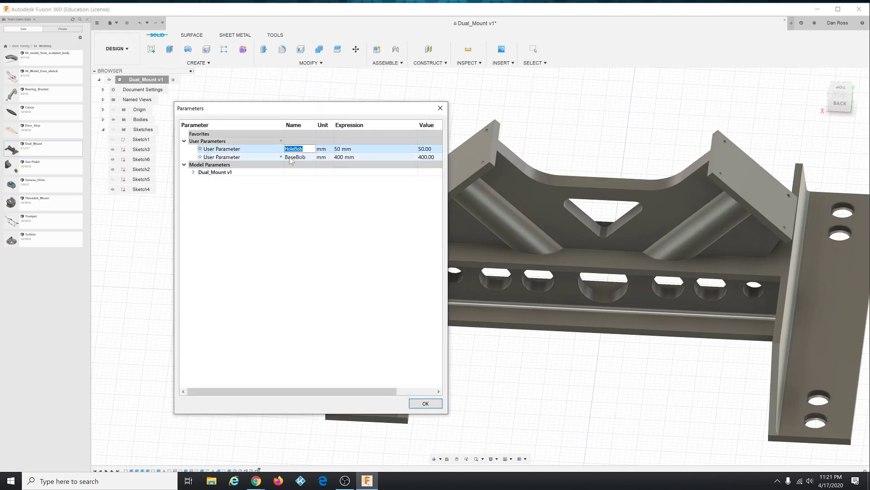
{"action": "left_click", "coordinate": [290, 157]}
{"action": "left_click", "coordinate": [201, 141]}
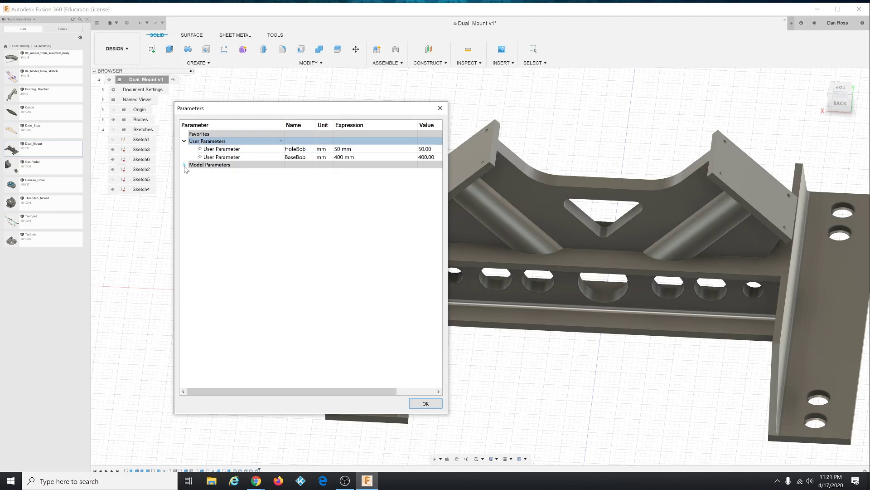
{"action": "left_click", "coordinate": [193, 172]}
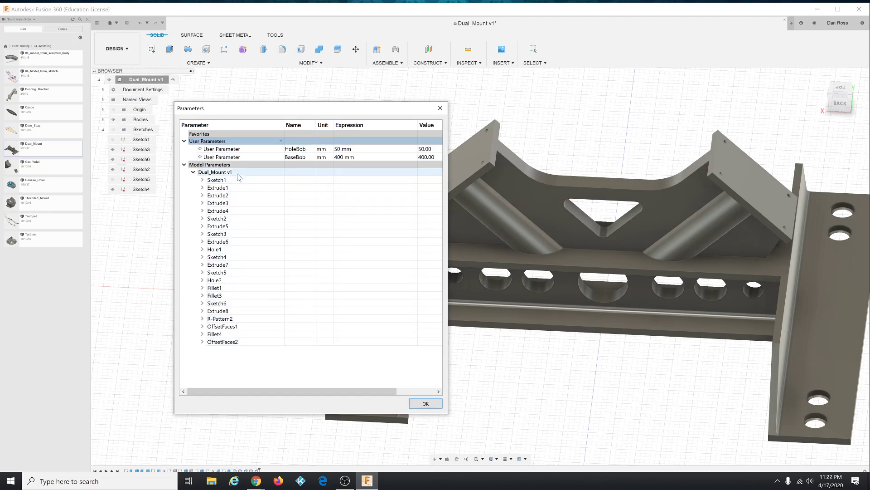
Examine the model parameters of Extrude4, Sketch2 and Extrude5 alongside the HoleBob and BaseBob user parameters
{"action": "left_click", "coordinate": [180, 65]}
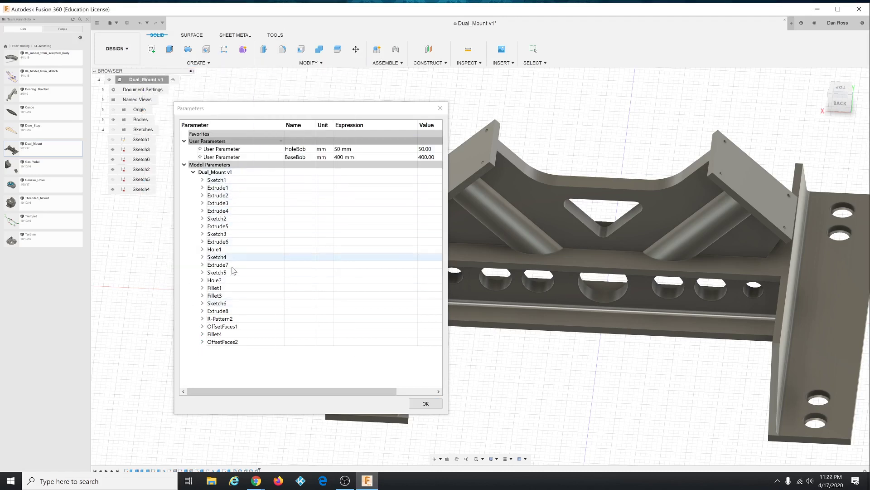
{"action": "left_click", "coordinate": [203, 211]}
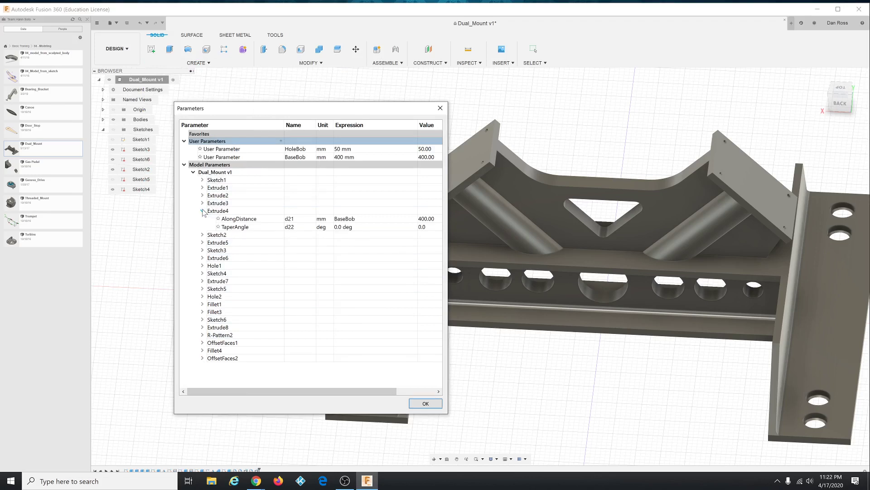
{"action": "left_click", "coordinate": [203, 234]}
{"action": "left_click", "coordinate": [203, 250]}
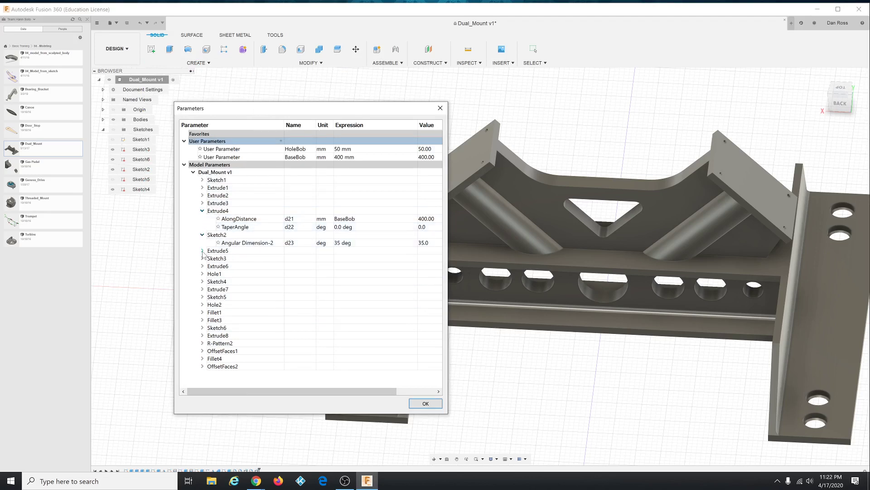
{"action": "left_click", "coordinate": [244, 150]}
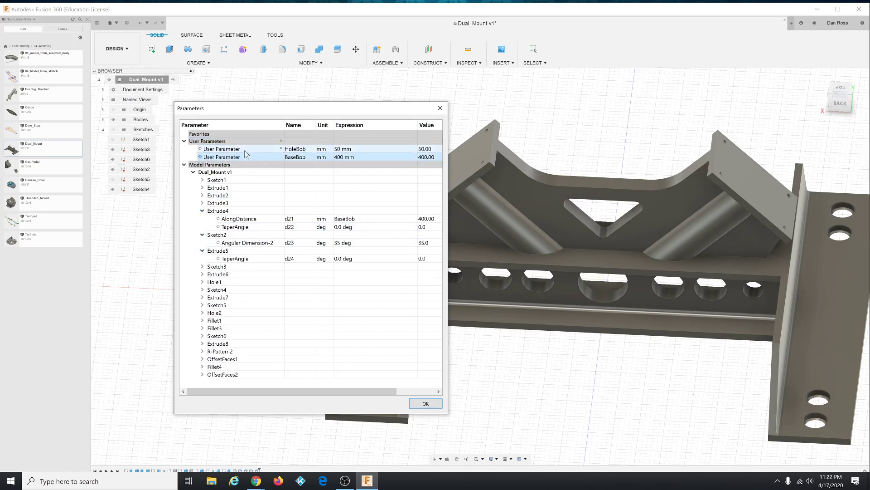
{"action": "left_click", "coordinate": [243, 158]}
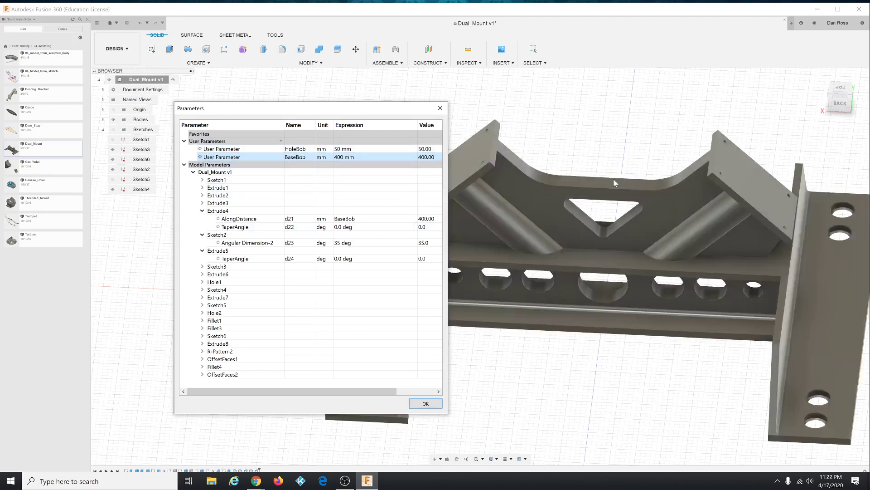
{"action": "mouse_move", "coordinate": [397, 108]}
{"action": "left_mouse_down"}
{"action": "mouse_move", "coordinate": [371, 107]}
{"action": "mouse_move", "coordinate": [491, 106]}
{"action": "mouse_move", "coordinate": [653, 143]}
{"action": "mouse_move", "coordinate": [560, 122]}
{"action": "mouse_move", "coordinate": [355, 123]}
{"action": "mouse_move", "coordinate": [387, 134]}
{"action": "mouse_move", "coordinate": [657, 116]}
{"action": "mouse_move", "coordinate": [766, 121]}
{"action": "mouse_move", "coordinate": [375, 124]}
{"action": "left_mouse_up"}
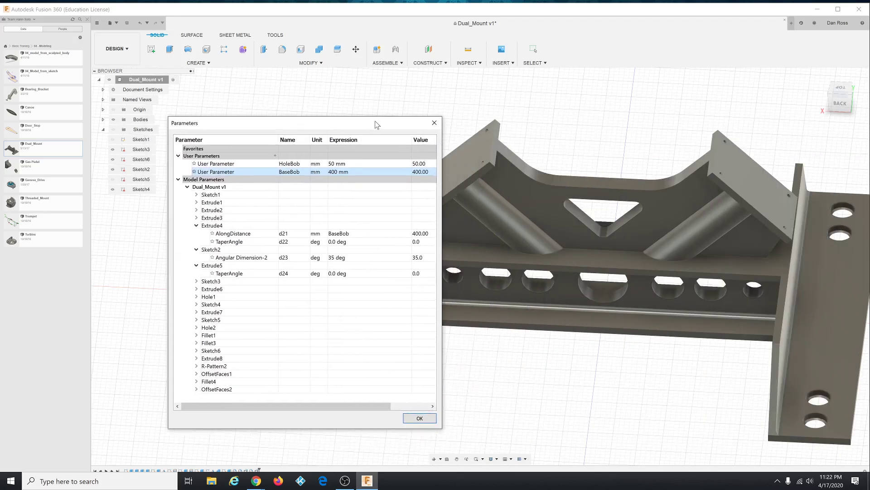